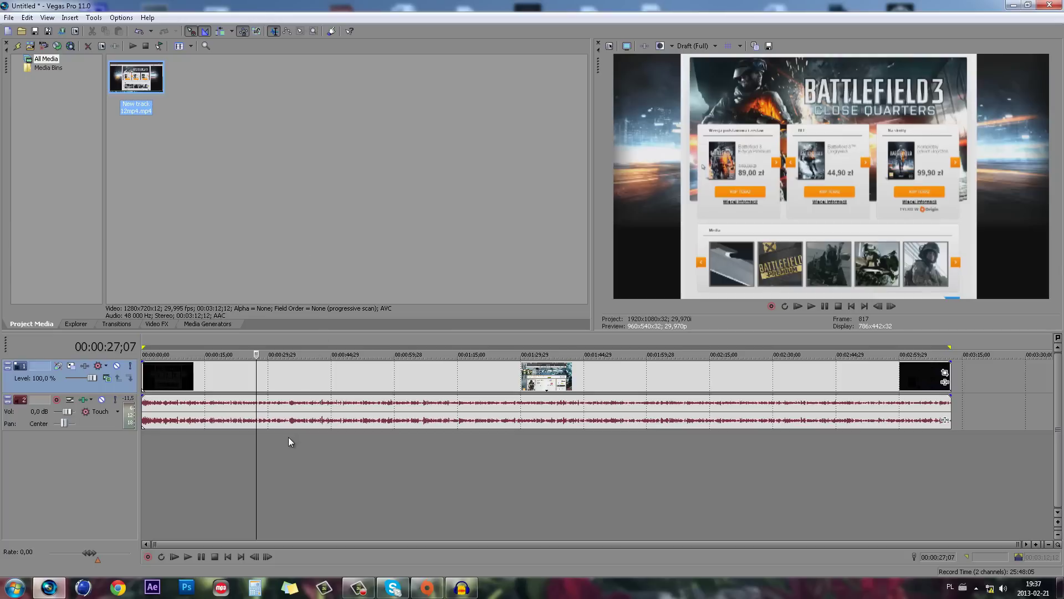
Move the edit cursor to 00:01:56;18 on the Sniper Ghost Warrior 2 footage
{"action": "left_click", "coordinate": [356, 455]}
{"action": "left_click", "coordinate": [632, 466]}
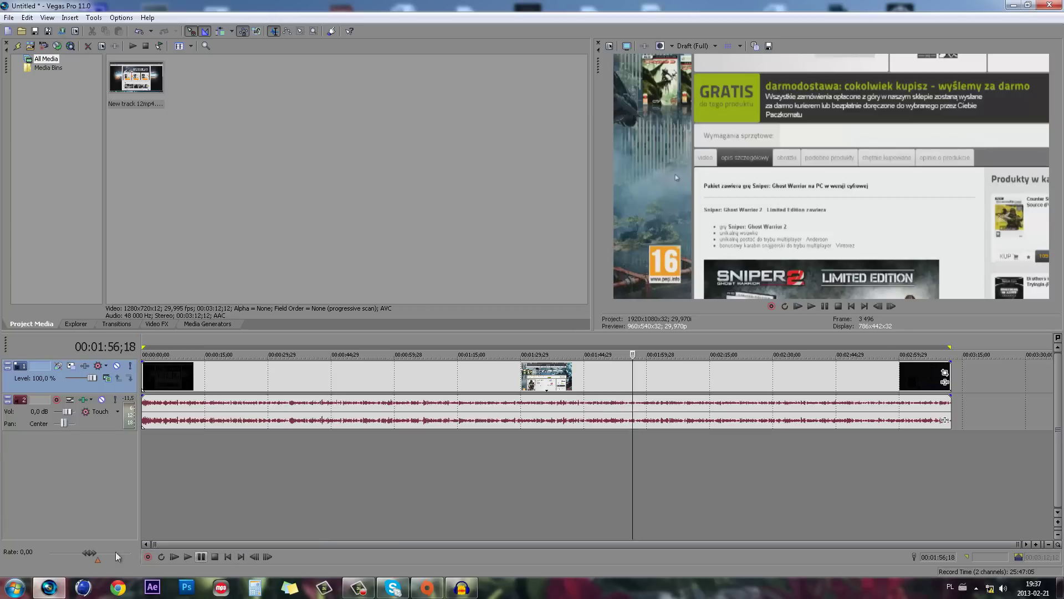
Scrub the footage backward and forward with the Rate slider, then play and stop at 00:02:07;07
{"action": "mouse_move", "coordinate": [101, 551]}
{"action": "left_mouse_down"}
{"action": "mouse_move", "coordinate": [85, 553]}
{"action": "mouse_move", "coordinate": [154, 563]}
{"action": "left_mouse_up"}
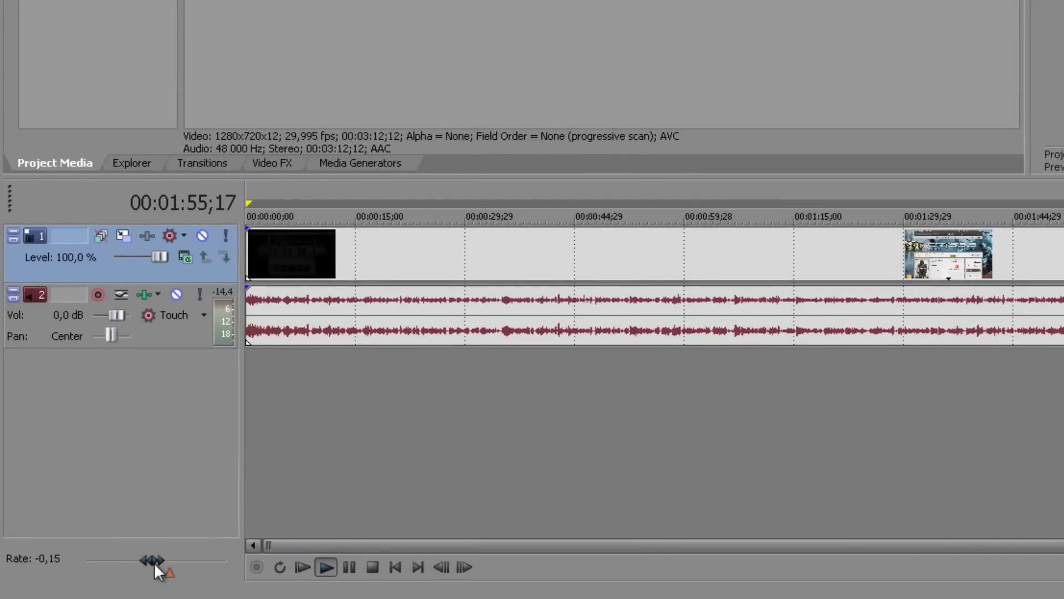
{"action": "left_click_drag", "start_coordinate": [154, 562], "coordinate": [184, 582]}
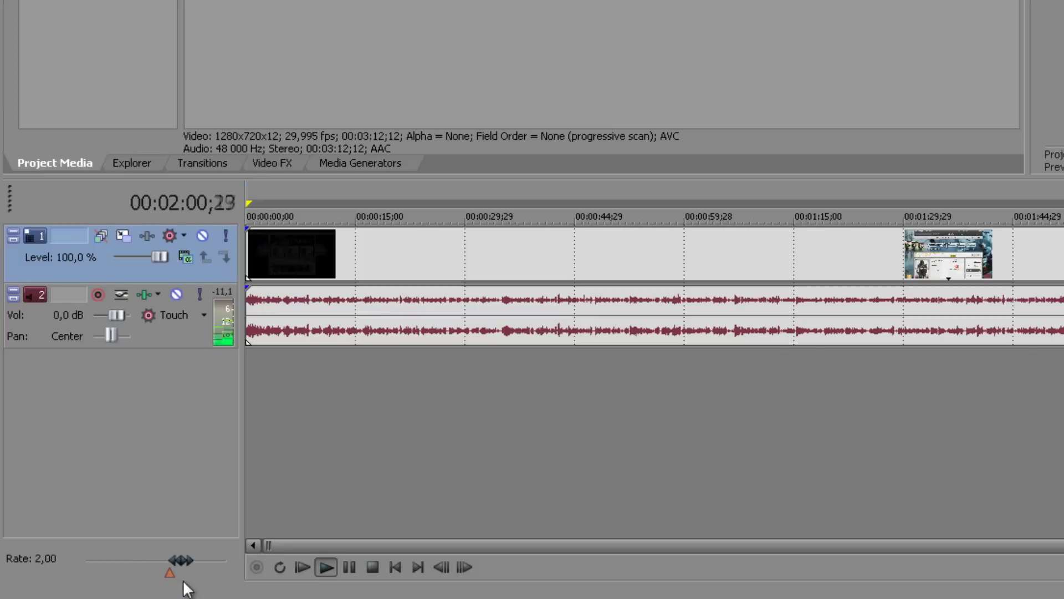
{"action": "left_click_drag", "start_coordinate": [184, 582], "coordinate": [186, 582]}
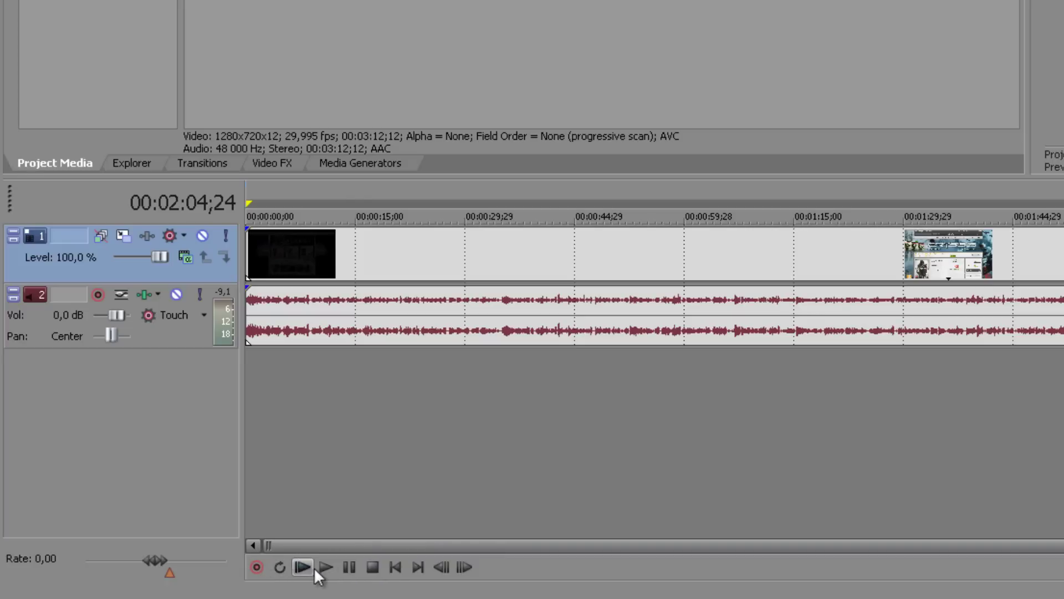
{"action": "left_click", "coordinate": [327, 567]}
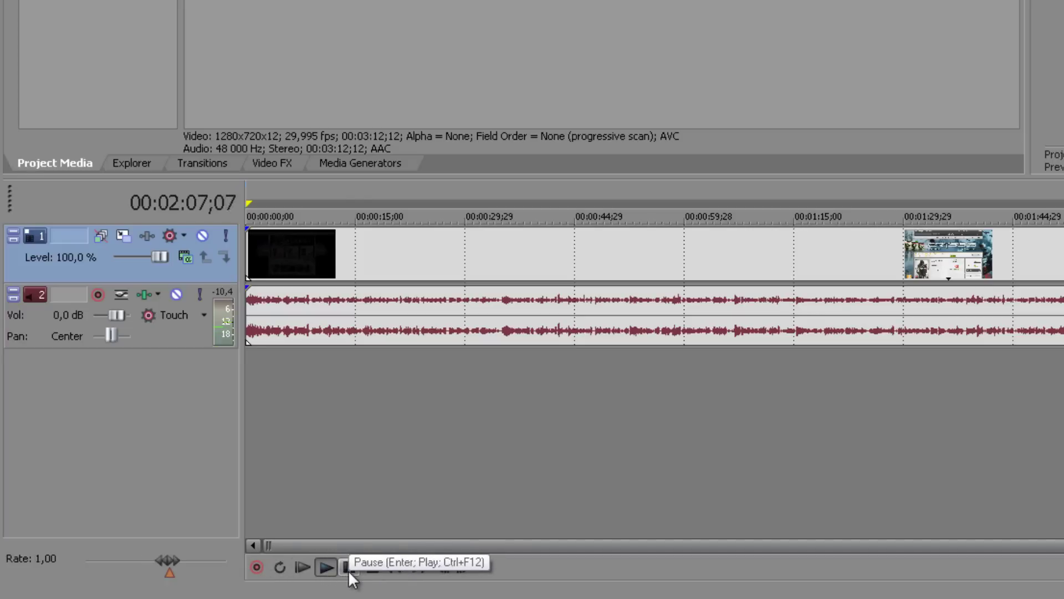
{"action": "left_click", "coordinate": [348, 568]}
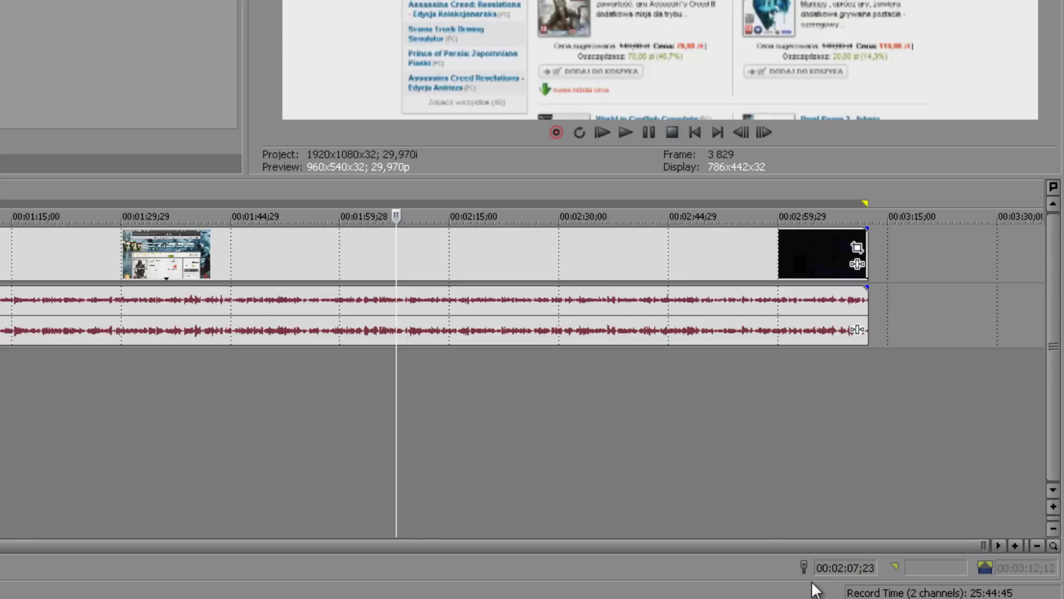
Jump the cursor to 00:02:17;13, back near 00:02:07, then to 00:01:15;09
{"action": "left_click", "coordinate": [468, 438]}
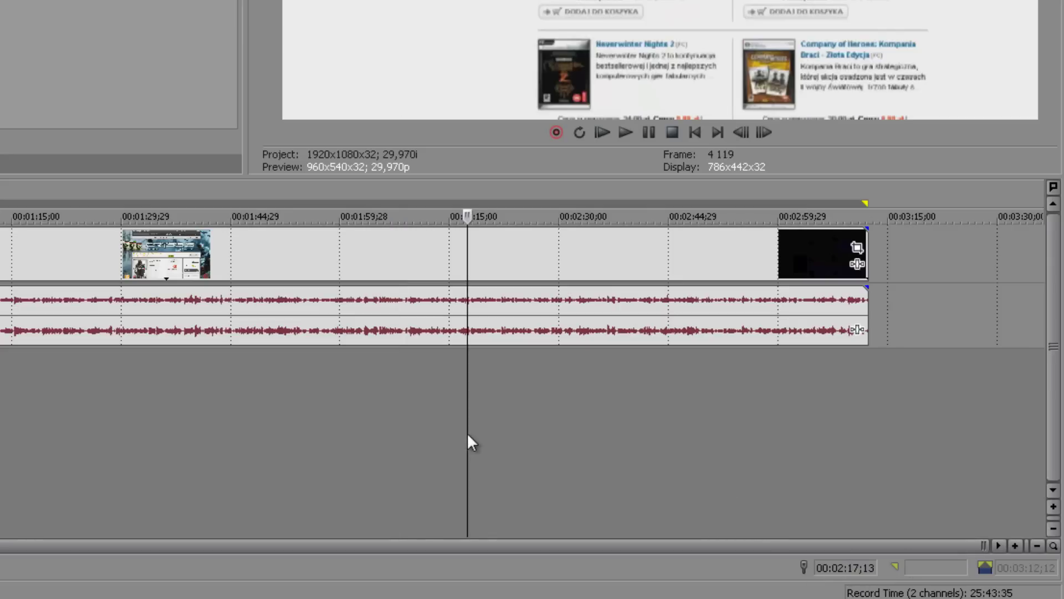
{"action": "left_click", "coordinate": [395, 423]}
{"action": "left_click", "coordinate": [13, 409]}
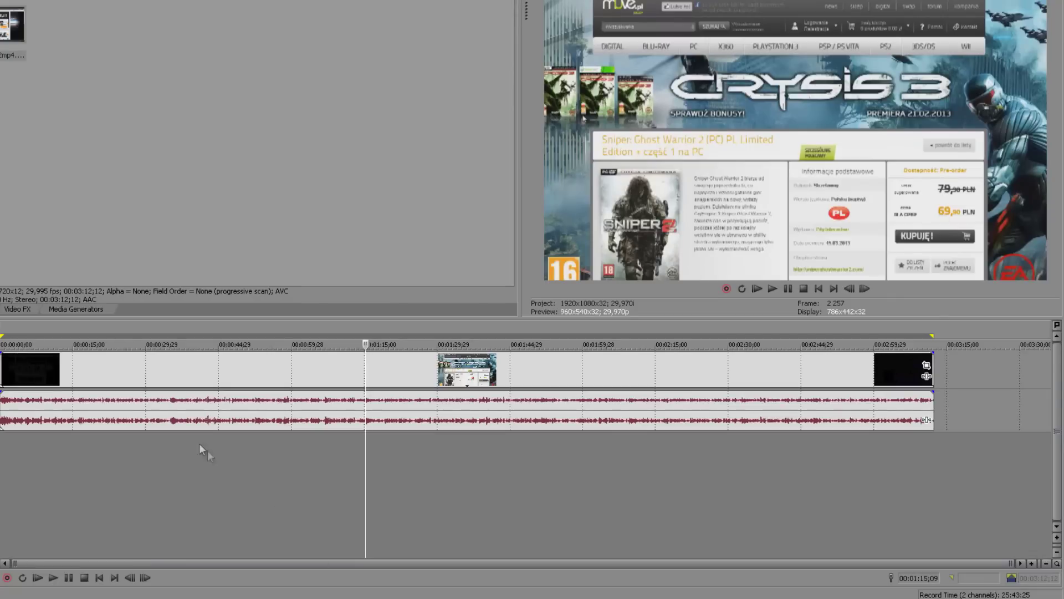
Place the cursor at 00:00:35;04 on the Battlefield 3 Aftermath footage and zoom the timeline in and out
{"action": "left_click", "coordinate": [168, 443]}
{"action": "scroll", "coordinate": [195, 441], "scroll_direction": "up", "scroll_amount": 5}
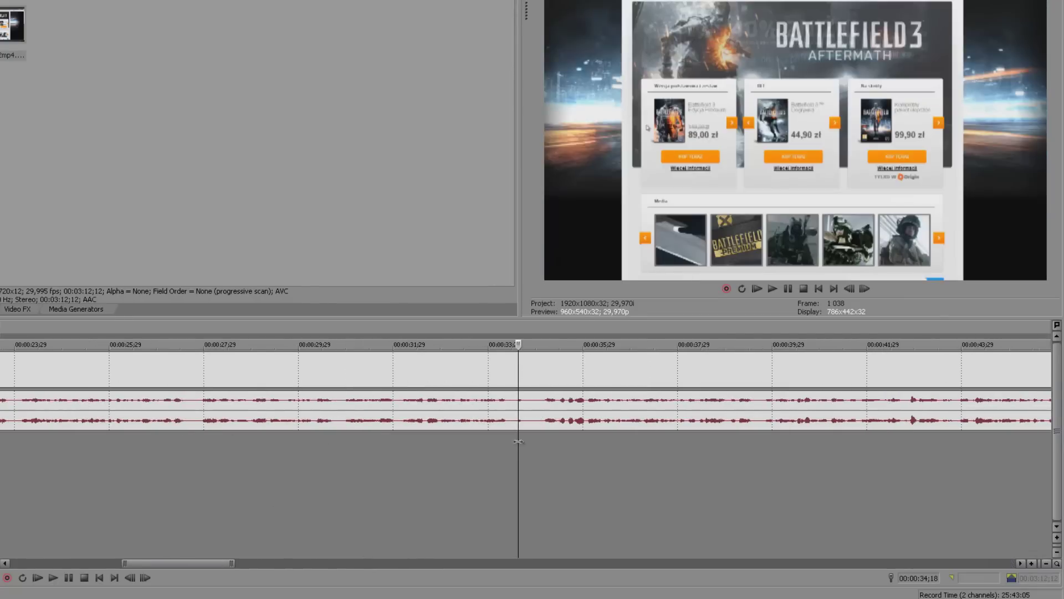
{"action": "left_click", "coordinate": [547, 433]}
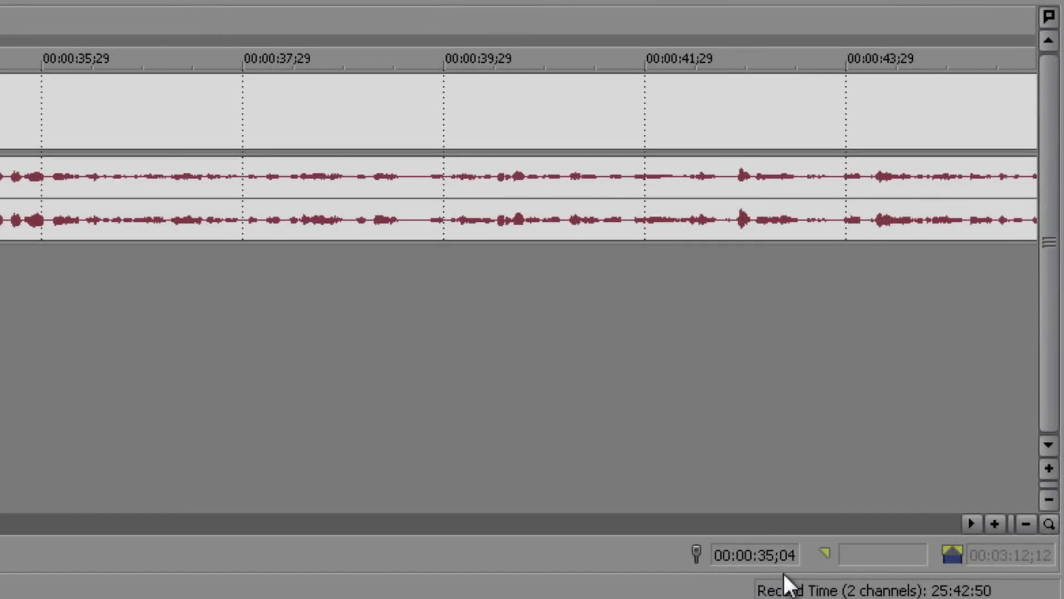
{"action": "scroll", "coordinate": [407, 358], "scroll_direction": "down", "scroll_amount": 3}
{"action": "scroll", "coordinate": [407, 345], "scroll_direction": "down", "scroll_amount": 2}
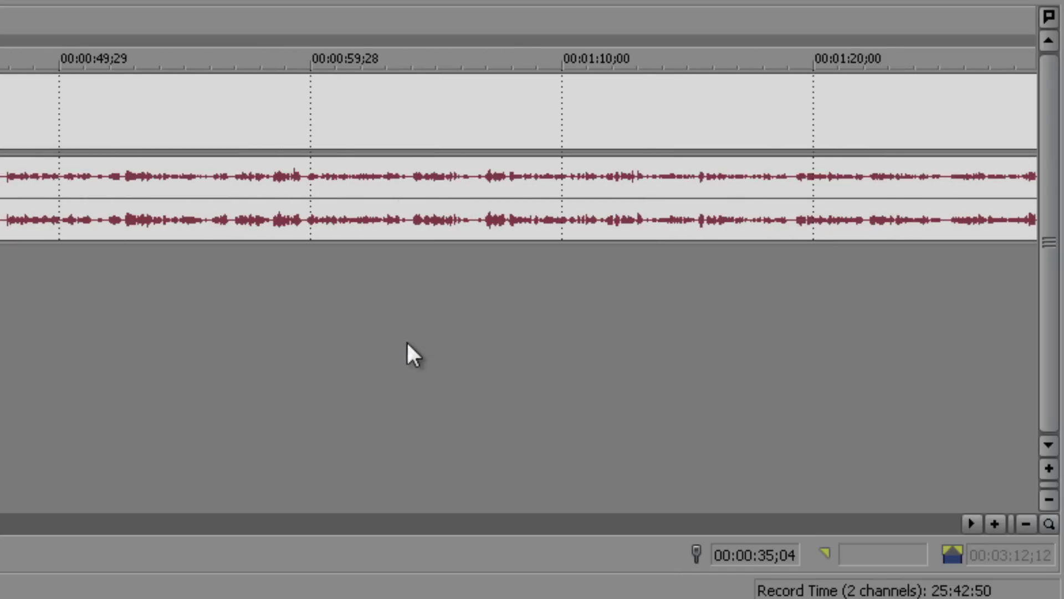
{"action": "scroll", "coordinate": [156, 305], "scroll_direction": "up", "scroll_amount": 5}
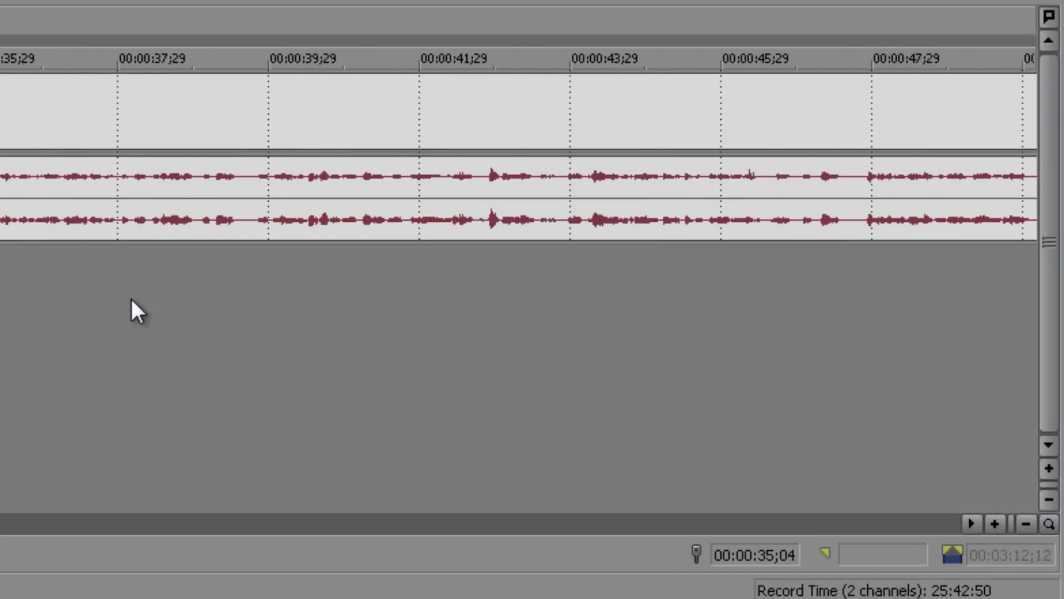
{"action": "scroll", "coordinate": [77, 273], "scroll_direction": "down", "scroll_amount": 2}
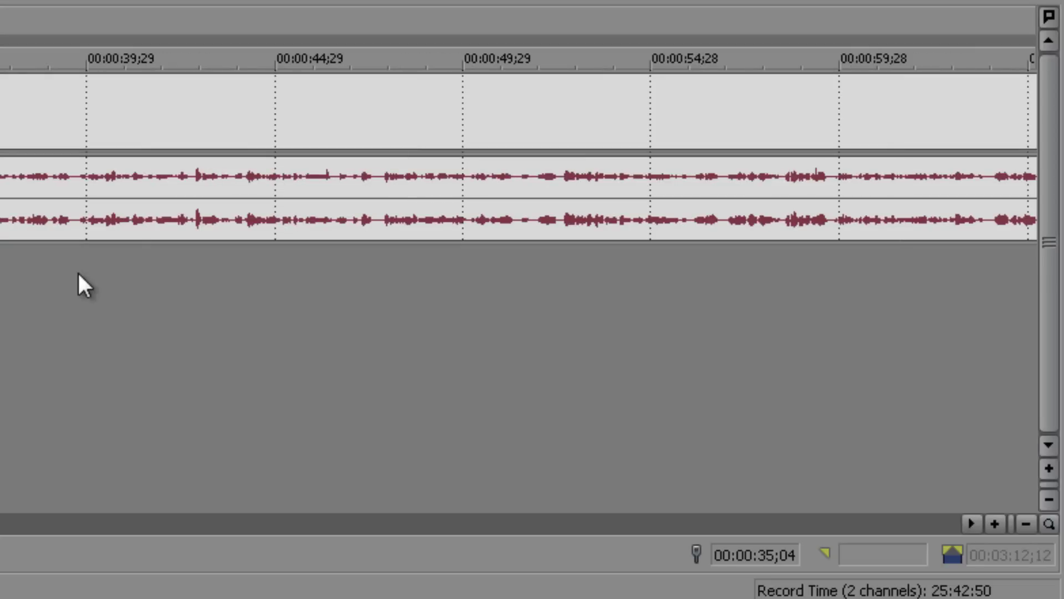
{"action": "scroll", "coordinate": [83, 268], "scroll_direction": "down", "scroll_amount": 3}
{"action": "scroll", "coordinate": [80, 268], "scroll_direction": "down", "scroll_amount": 2}
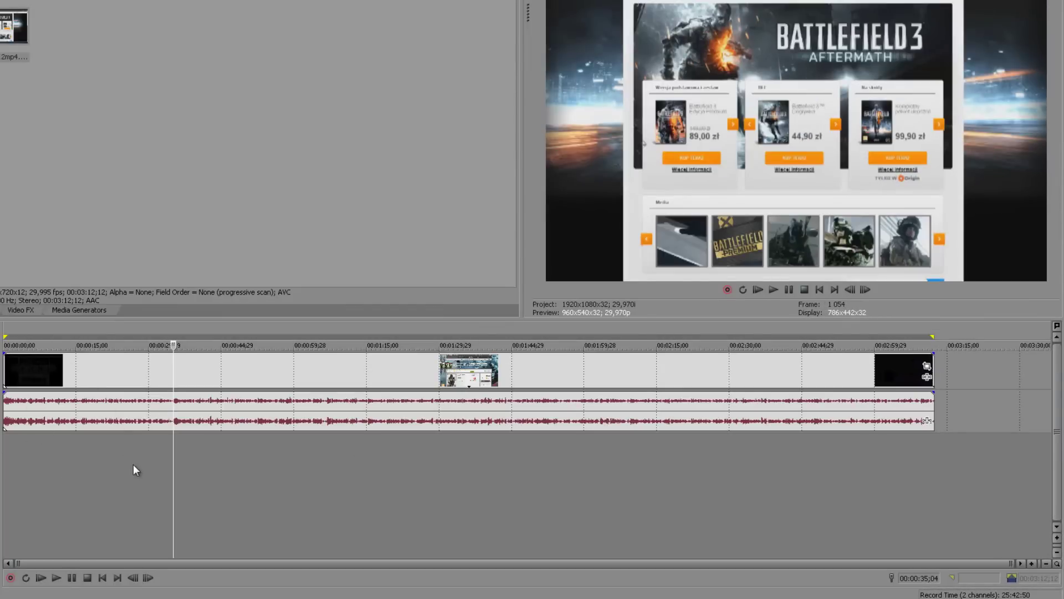
Mark and clear a trial time range, then move the cursor around the clip
{"action": "left_click", "coordinate": [226, 471]}
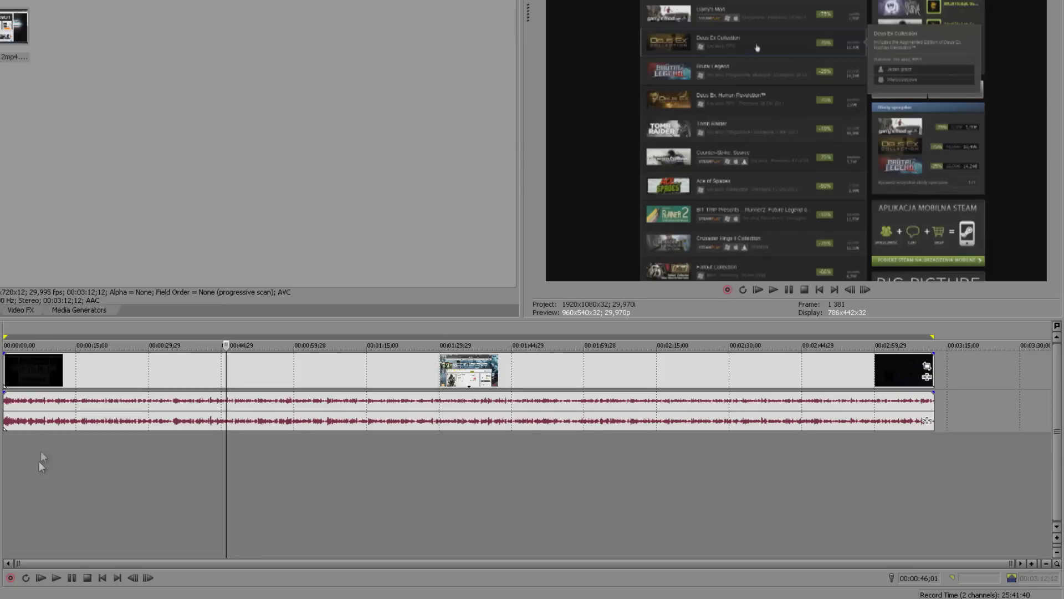
{"action": "left_click_drag", "start_coordinate": [39, 448], "coordinate": [373, 499]}
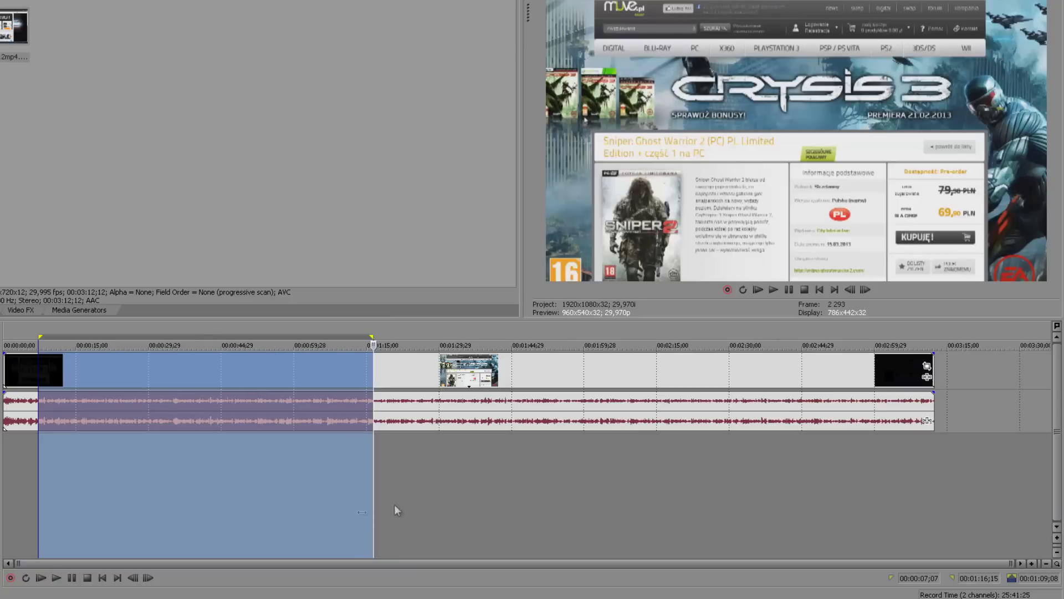
{"action": "left_click", "coordinate": [422, 492]}
{"action": "left_click", "coordinate": [282, 490]}
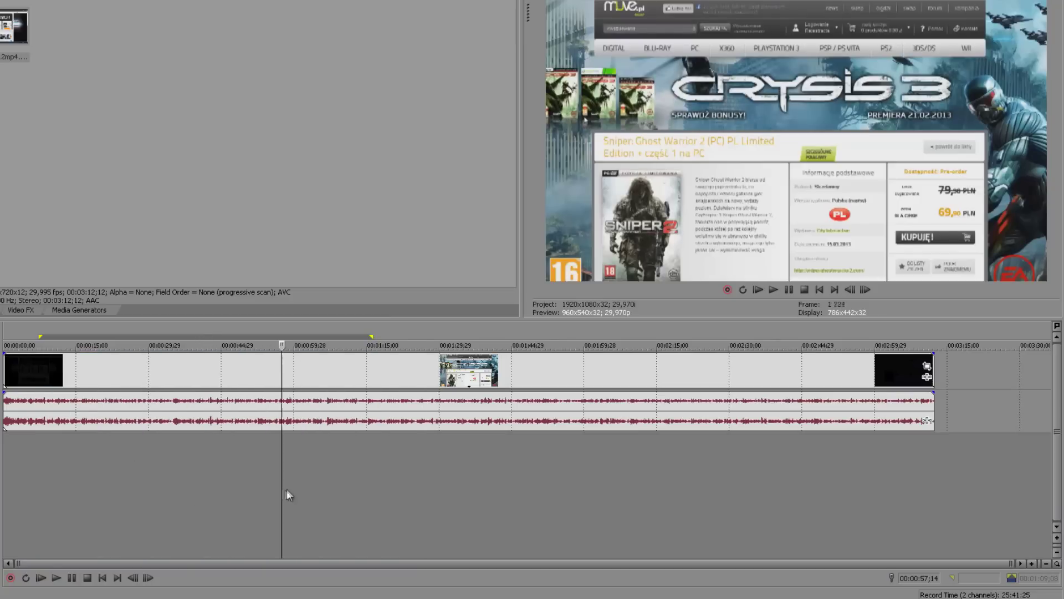
{"action": "left_click", "coordinate": [610, 492]}
{"action": "left_click", "coordinate": [857, 499]}
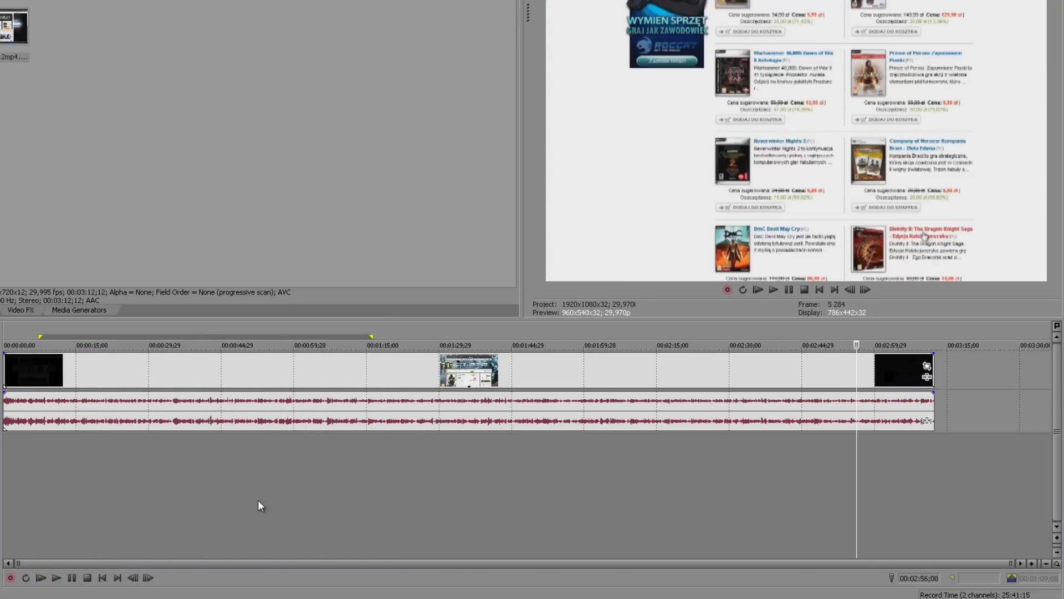
{"action": "left_click", "coordinate": [258, 500]}
Mark a loop range from about 0:15 to 0:30 over the audio and video tracks
{"action": "left_click_drag", "start_coordinate": [88, 486], "coordinate": [183, 487]}
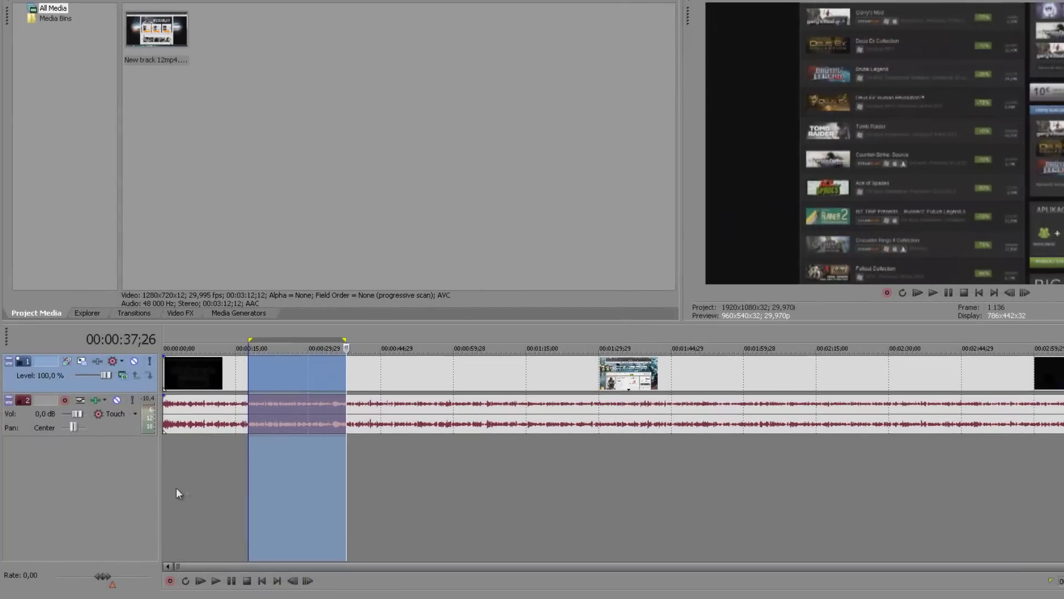
{"action": "left_click", "coordinate": [84, 431]}
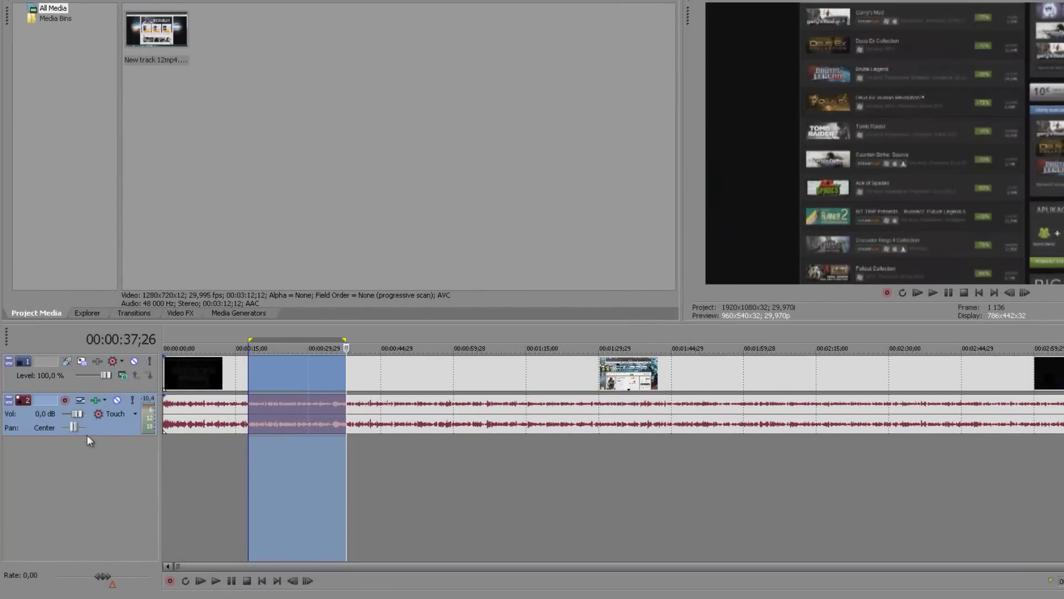
{"action": "left_click", "coordinate": [128, 385]}
{"action": "left_click", "coordinate": [122, 428]}
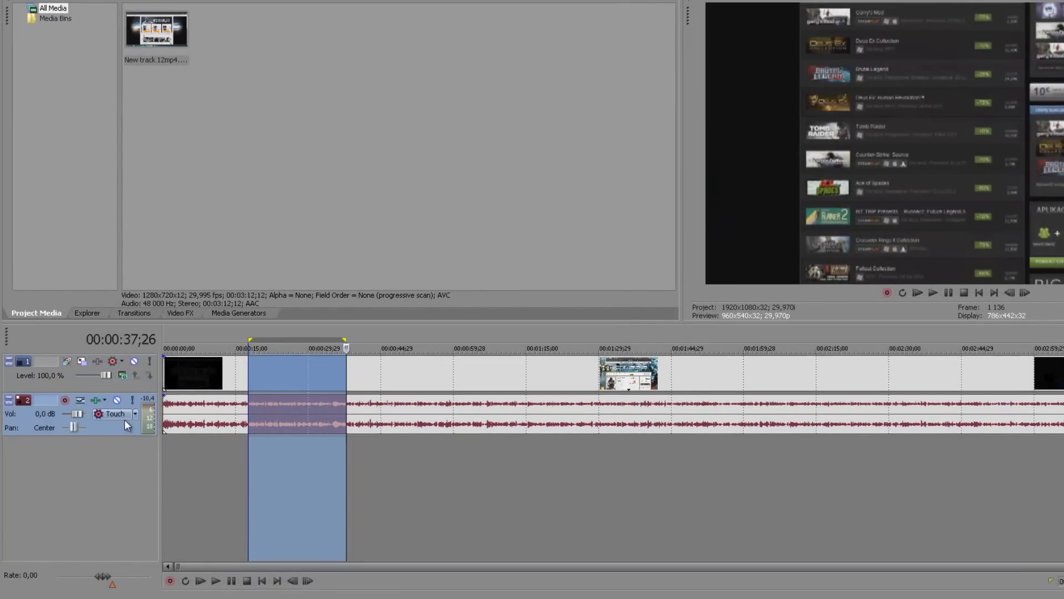
{"action": "left_click", "coordinate": [144, 388]}
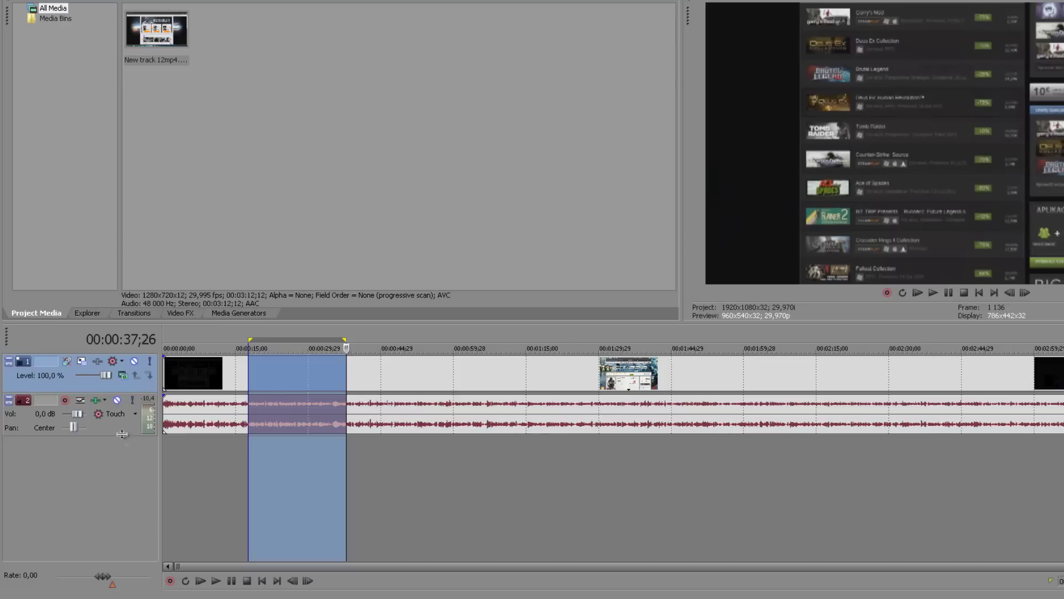
{"action": "left_click", "coordinate": [209, 484]}
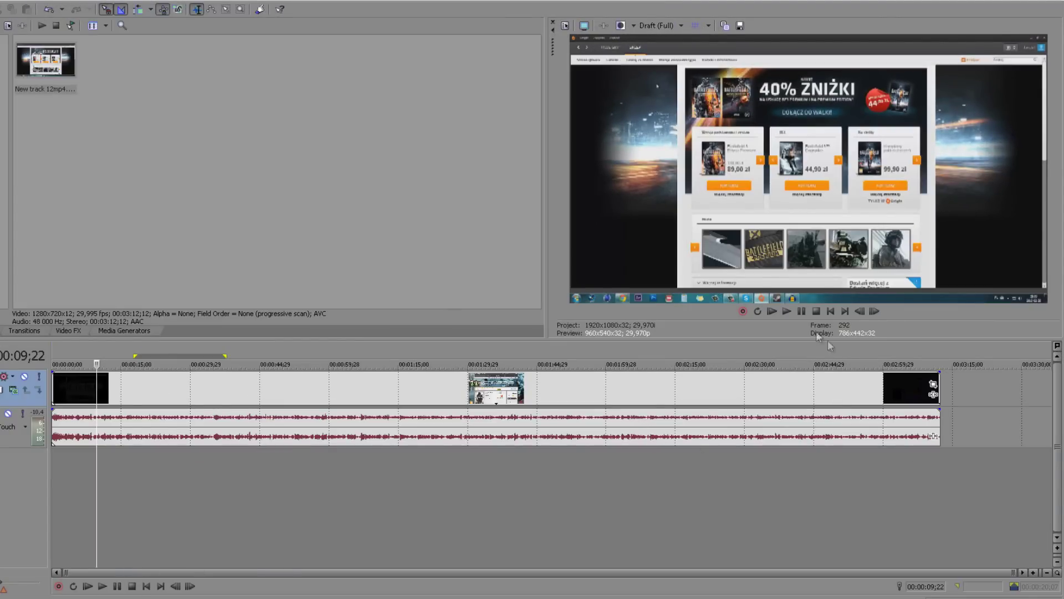
Play the project from 00:00:09;22
{"action": "left_click", "coordinate": [788, 311]}
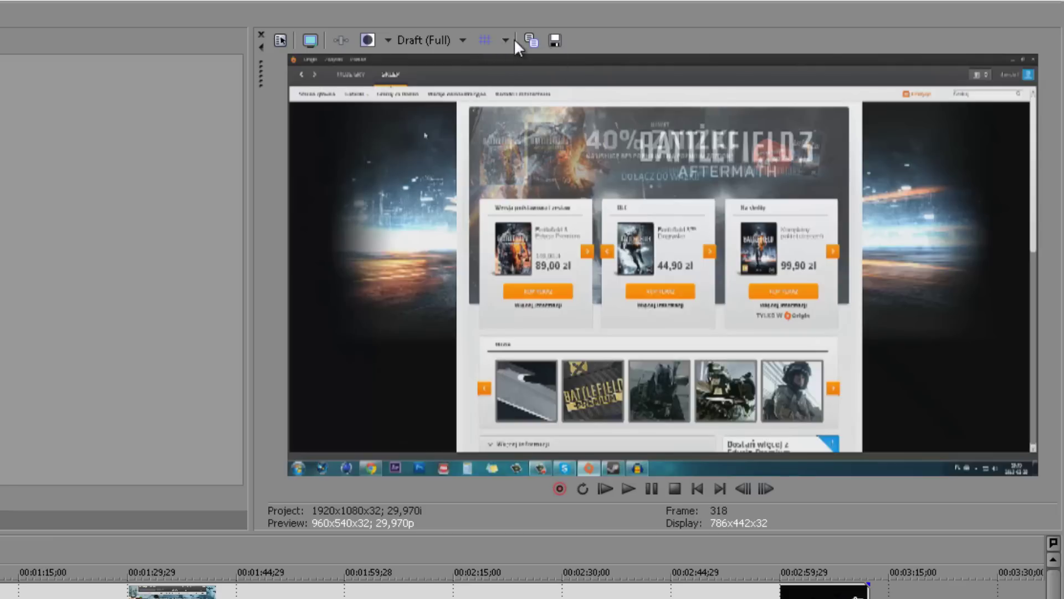
Switch preview quality to Draft (Half), then back to Draft (Full)
{"action": "left_click", "coordinate": [450, 39]}
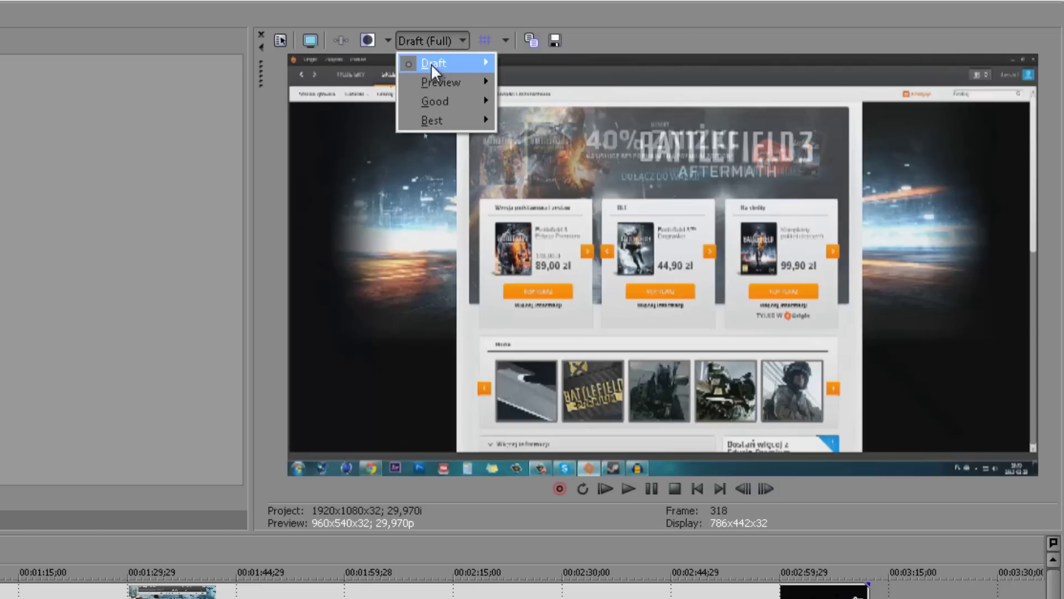
{"action": "mouse_move", "coordinate": [443, 67]}
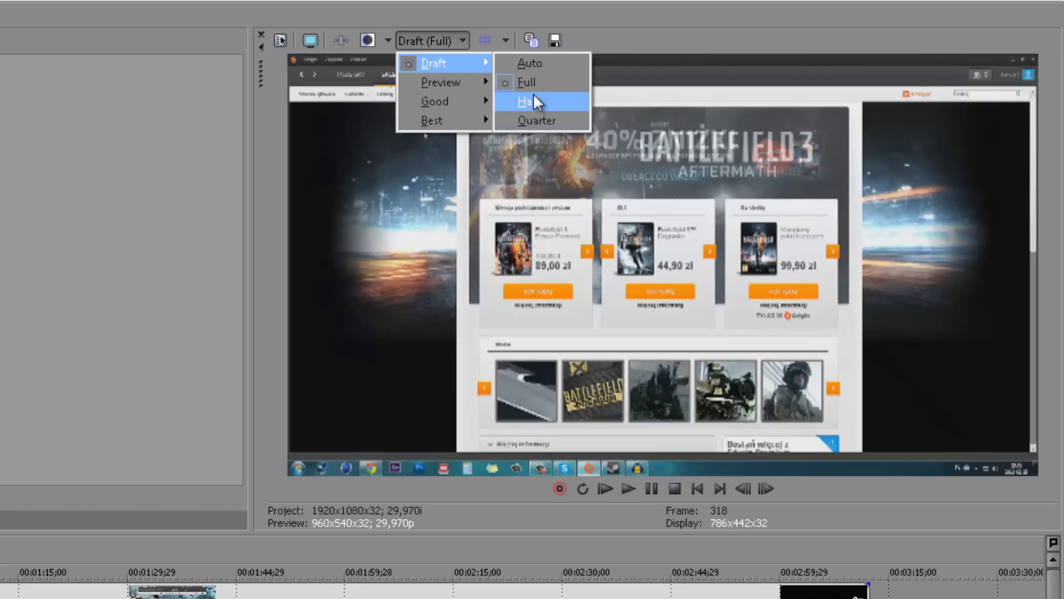
{"action": "left_click", "coordinate": [549, 104]}
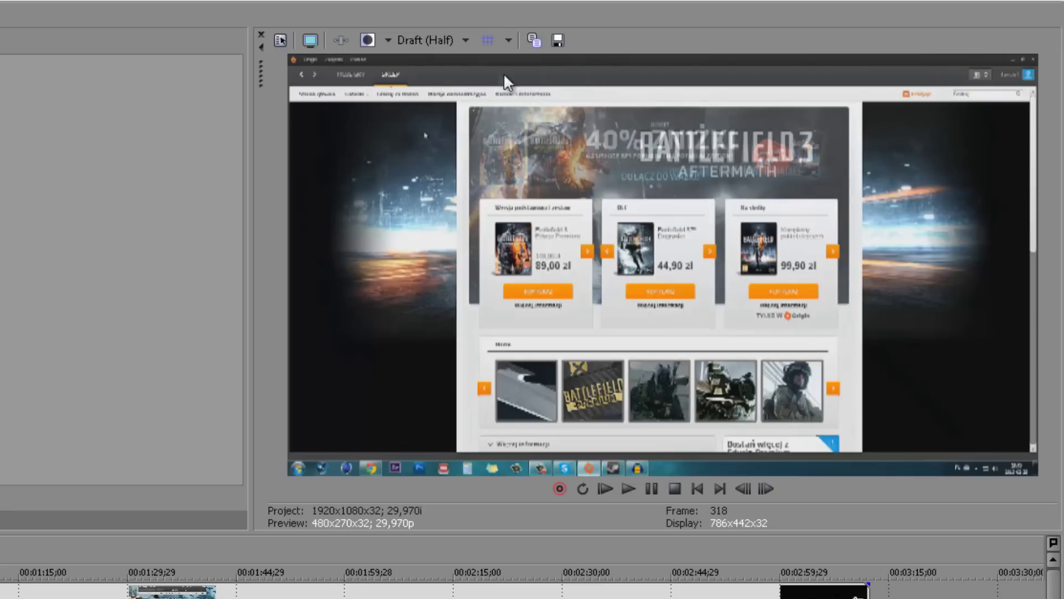
{"action": "left_click", "coordinate": [436, 43]}
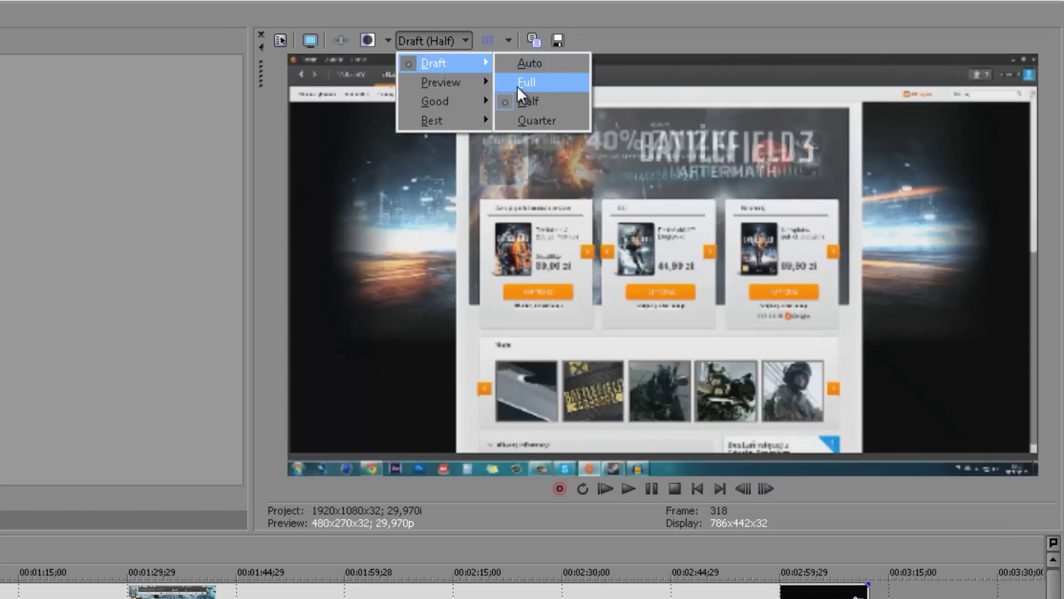
{"action": "left_click", "coordinate": [517, 84]}
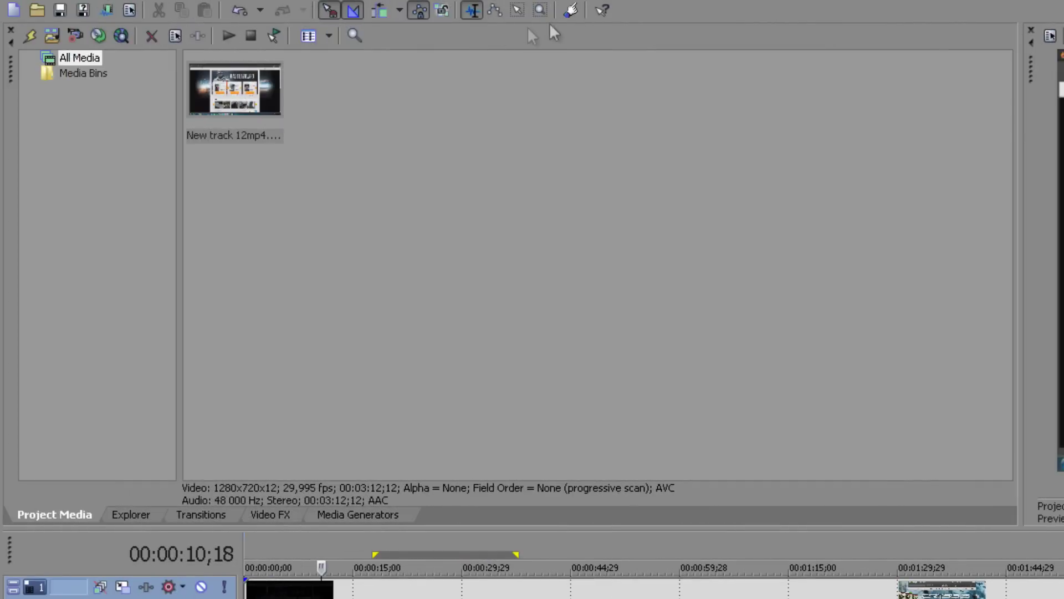
Cycle through the Explorer, Transitions and Video FX panels, returning to Project Media
{"action": "left_click", "coordinate": [123, 515]}
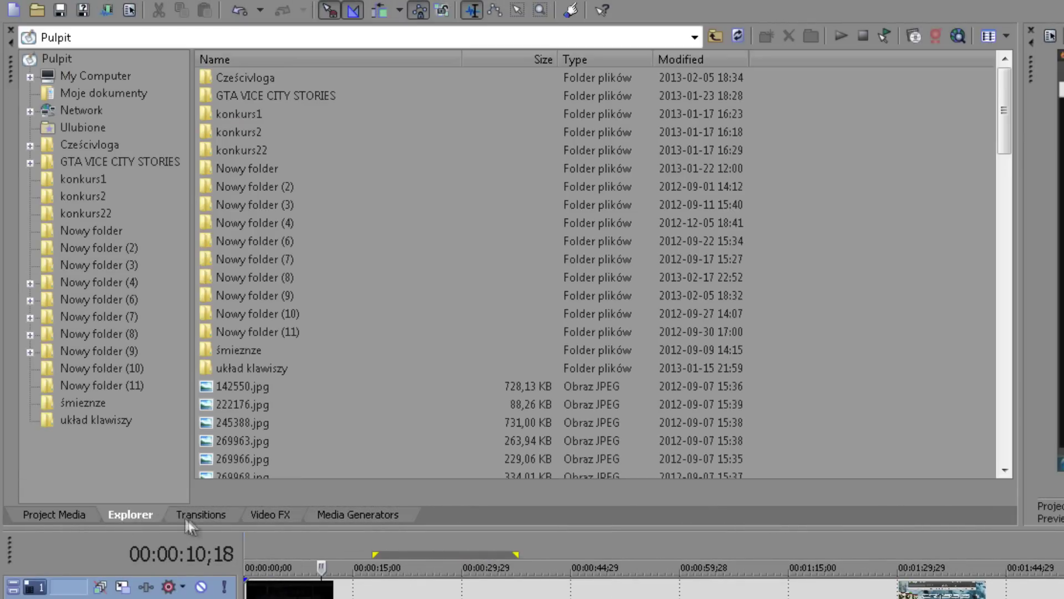
{"action": "left_click", "coordinate": [200, 514]}
{"action": "left_click", "coordinate": [285, 514]}
{"action": "left_click", "coordinate": [35, 513]}
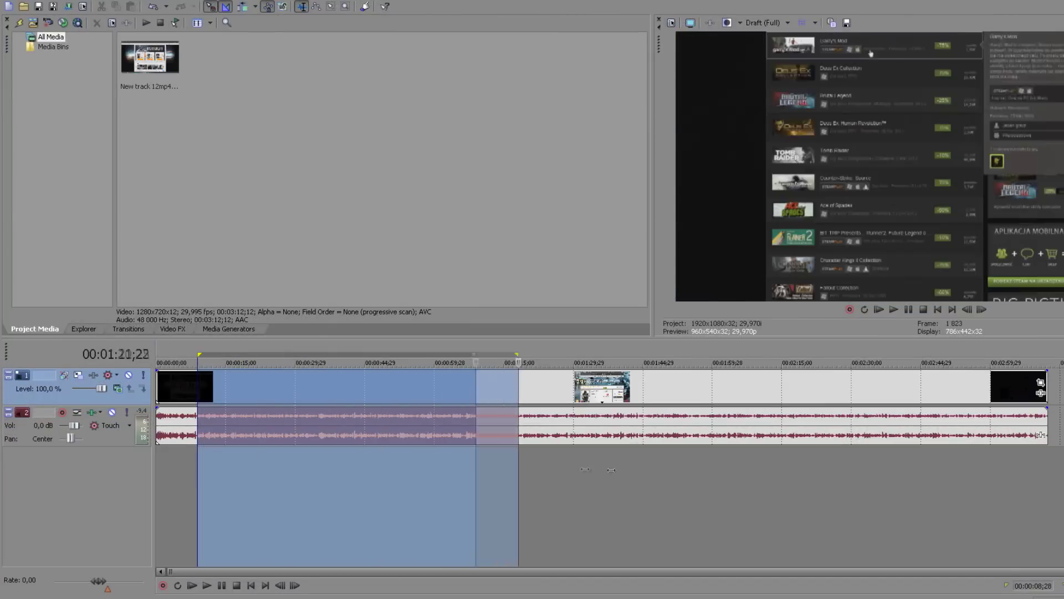
Set a time selection across the timeline, reposition the cursor, and select the rendered clip
{"action": "left_click_drag", "start_coordinate": [199, 475], "coordinate": [789, 488]}
{"action": "left_click", "coordinate": [456, 490]}
{"action": "left_click", "coordinate": [185, 484]}
{"action": "left_click", "coordinate": [143, 87]}
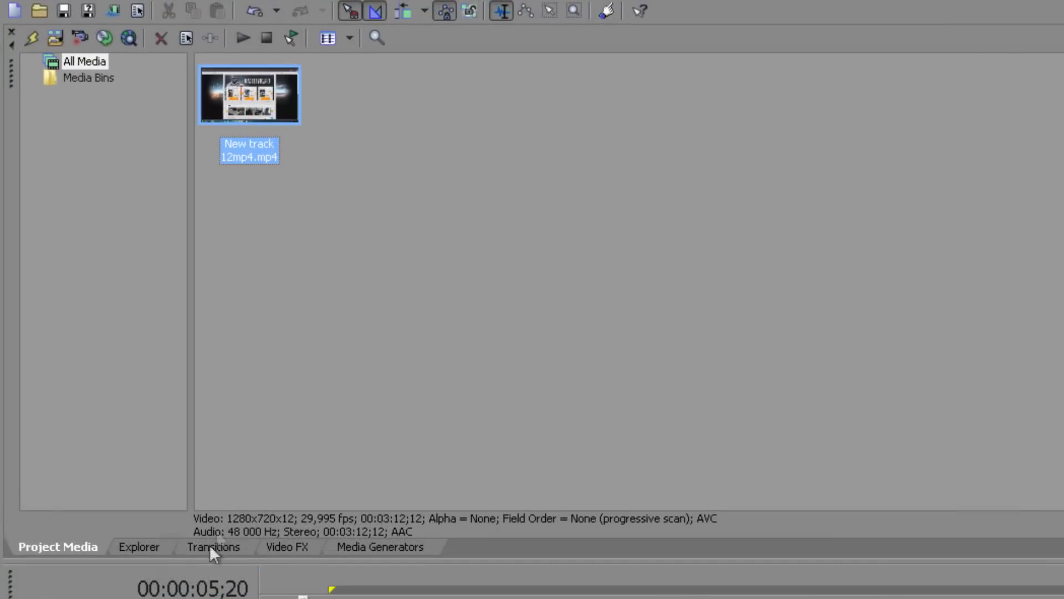
Browse the contents of Nowy folder (7) in the Explorer
{"action": "left_click", "coordinate": [149, 548]}
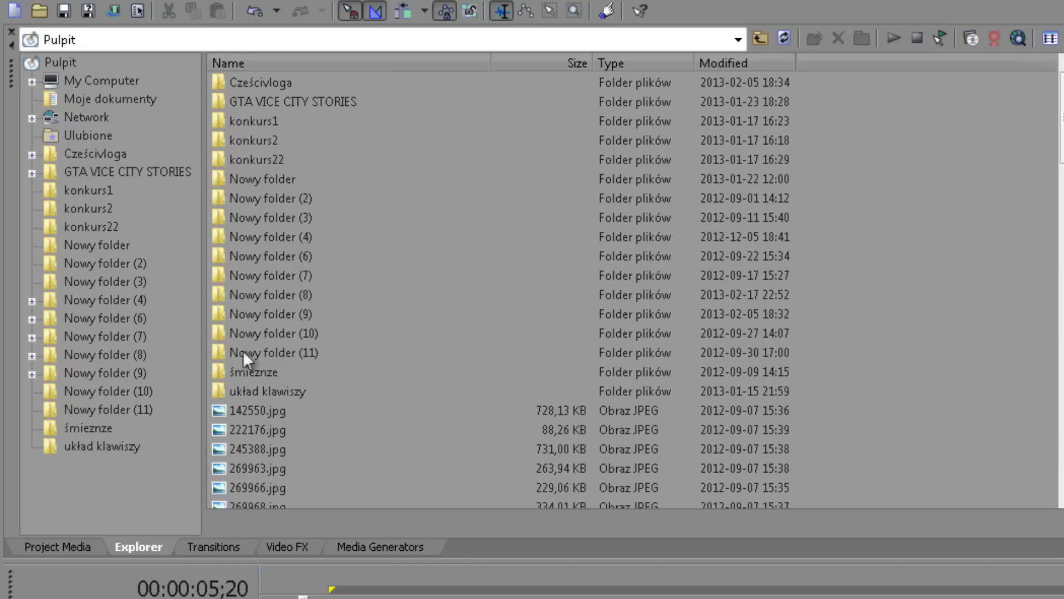
{"action": "left_click", "coordinate": [119, 332]}
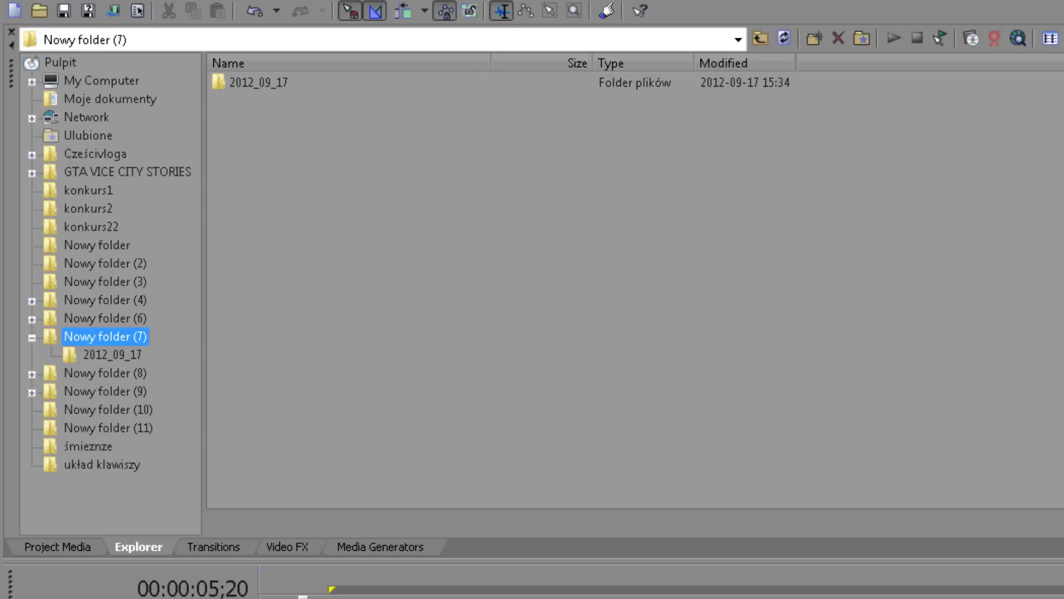
{"action": "left_click", "coordinate": [205, 550]}
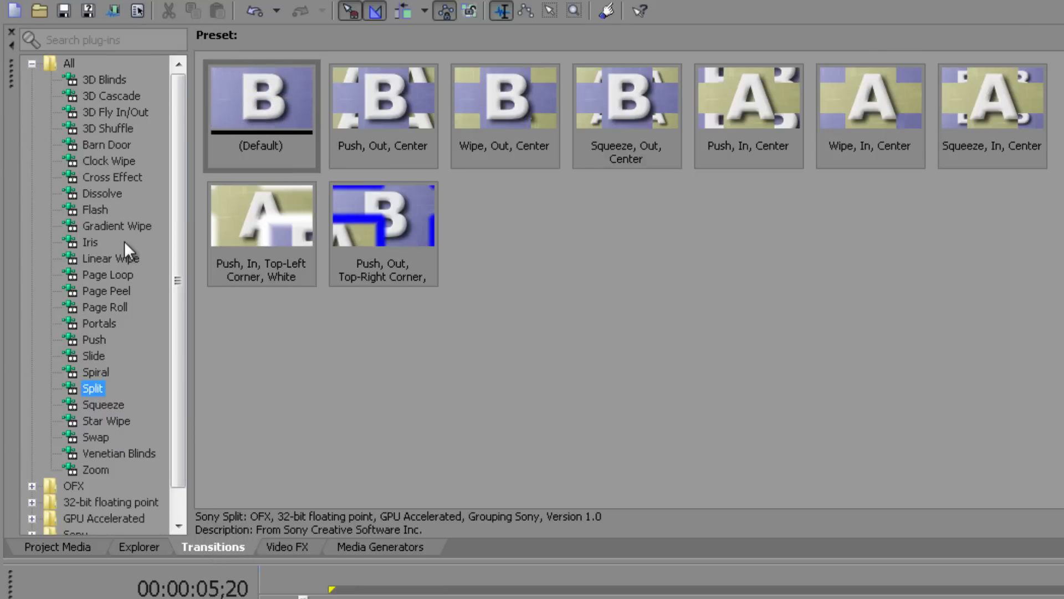
Preview Gradient Wipe, Barn Door, 3D Fly In/Out and 3D Cascade transition presets, ending on Barn Door
{"action": "left_click", "coordinate": [131, 224]}
{"action": "left_click", "coordinate": [92, 141]}
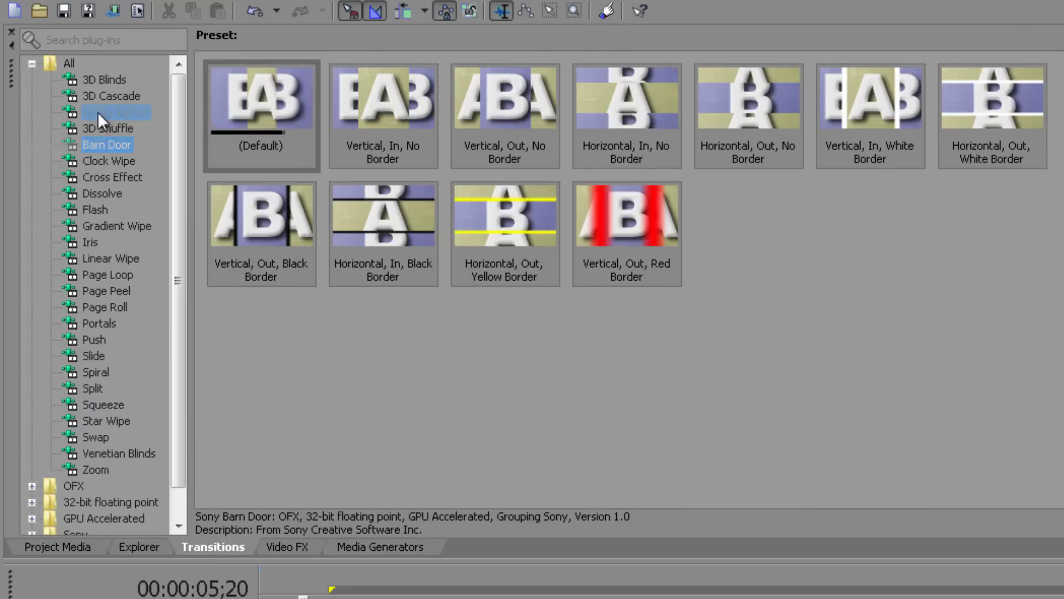
{"action": "left_click", "coordinate": [100, 113]}
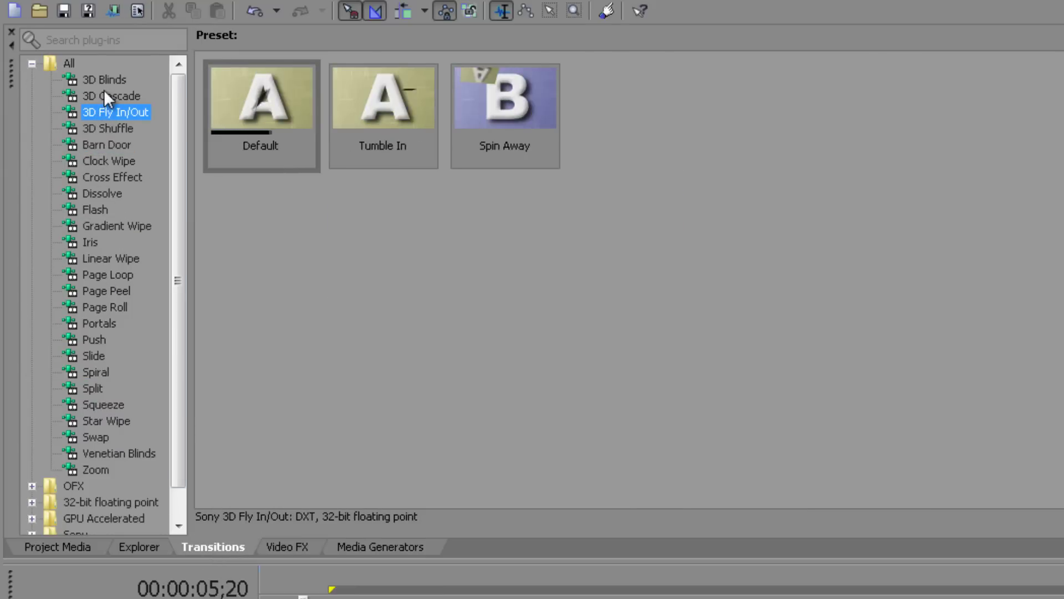
{"action": "left_click", "coordinate": [106, 98]}
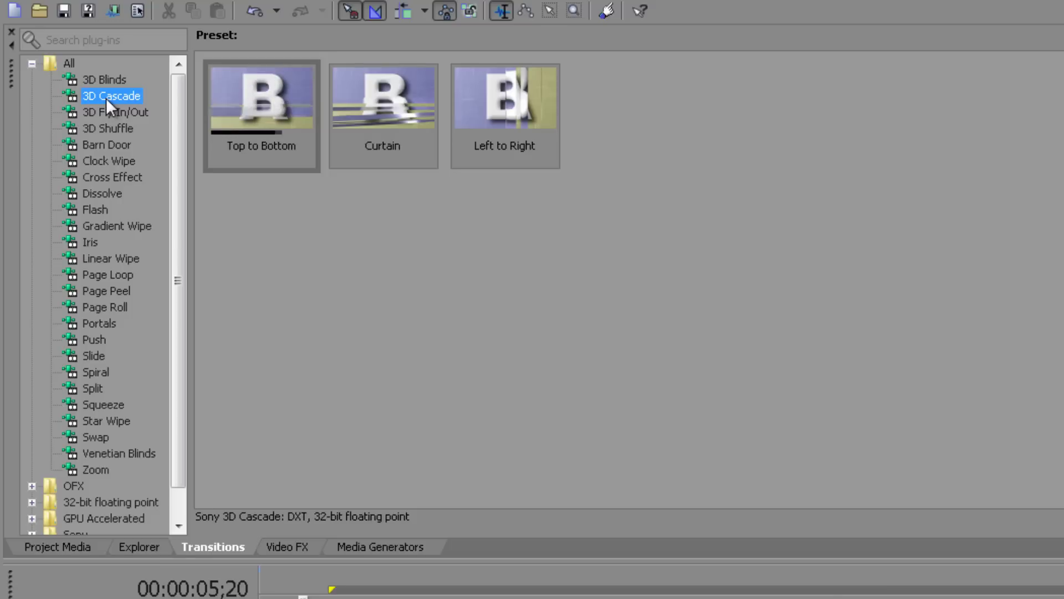
{"action": "left_click", "coordinate": [104, 143]}
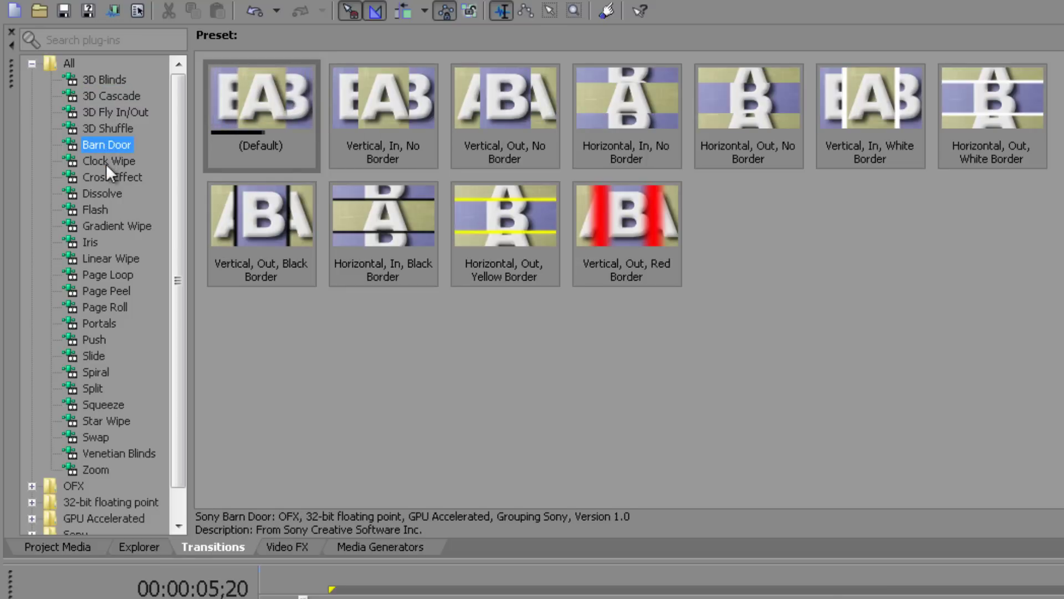
{"action": "left_click", "coordinate": [304, 549]}
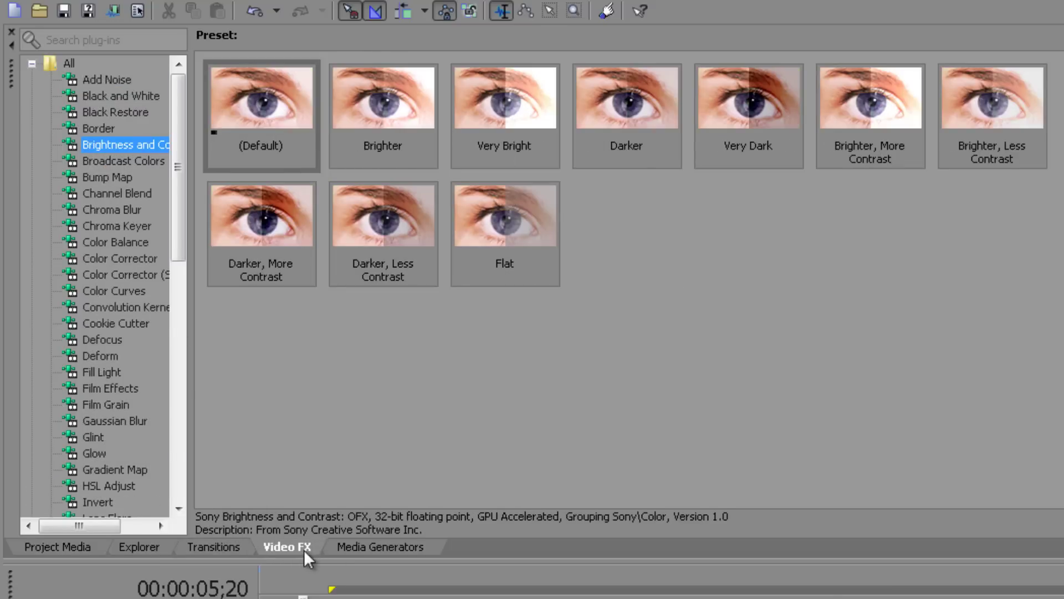
Preview Bump Map, Chroma Keyer, Color Balance and Film Effects presets, returning to Chroma Keyer
{"action": "left_click", "coordinate": [113, 176]}
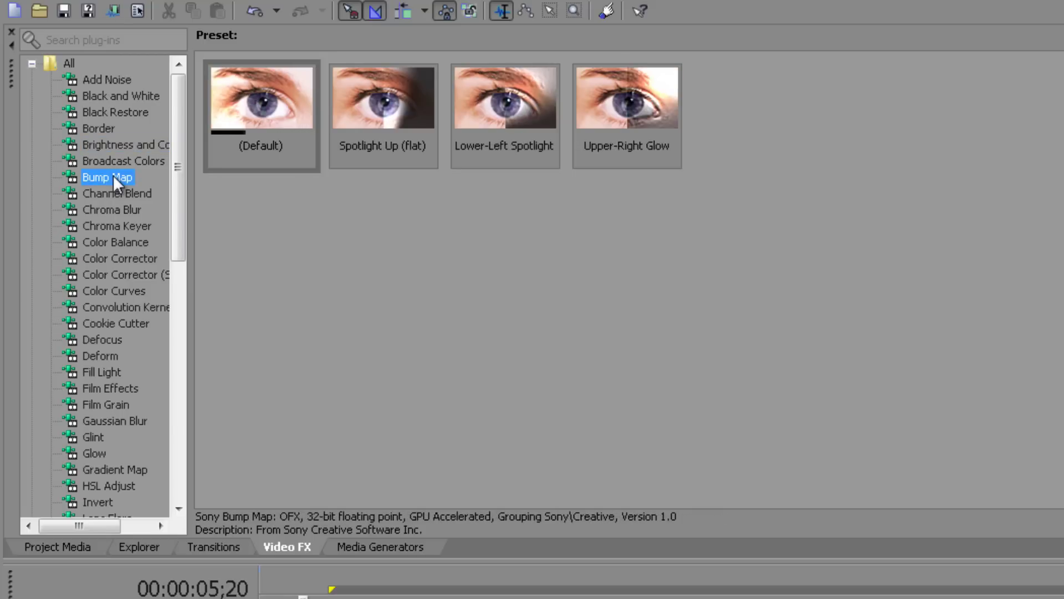
{"action": "left_click", "coordinate": [118, 223]}
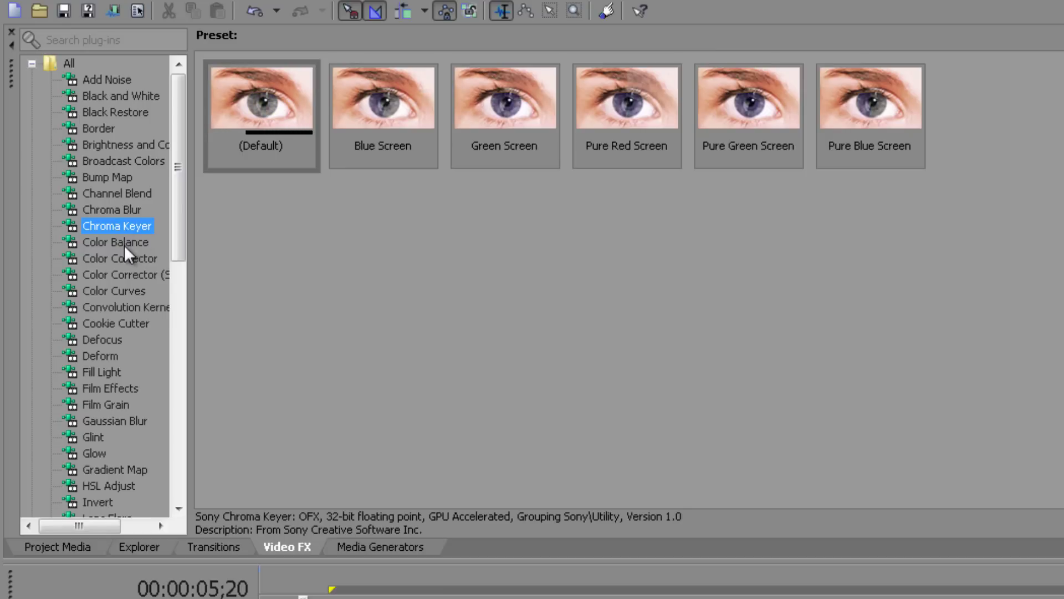
{"action": "left_click", "coordinate": [124, 244]}
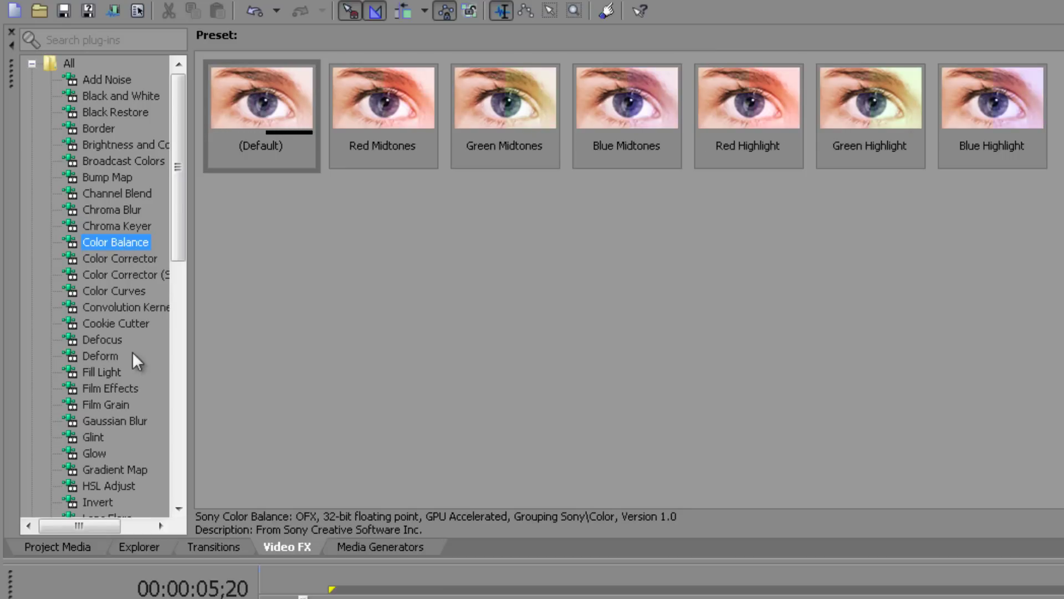
{"action": "left_click", "coordinate": [113, 389]}
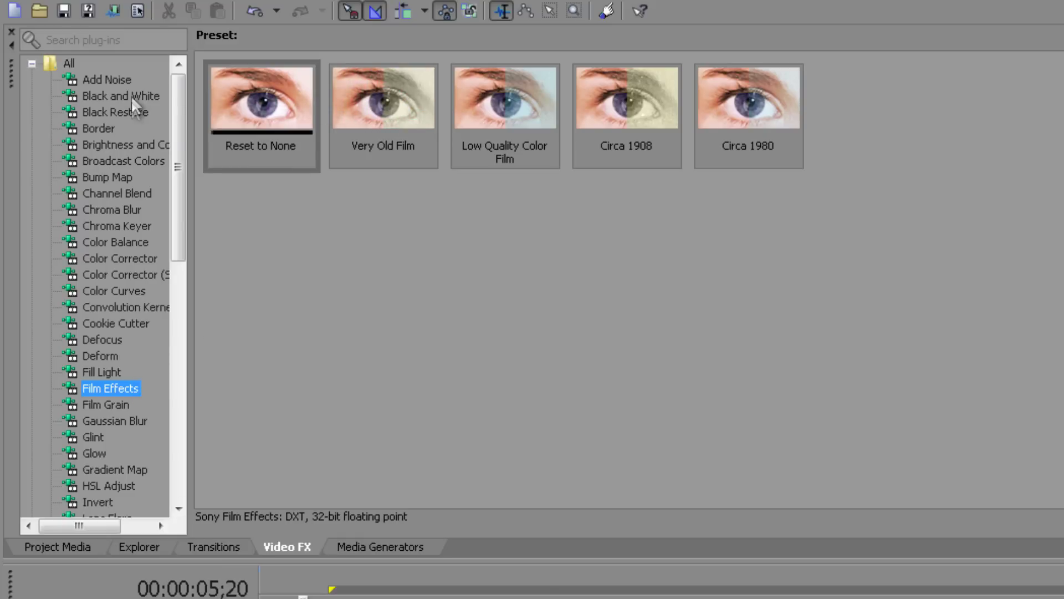
{"action": "left_click", "coordinate": [122, 225]}
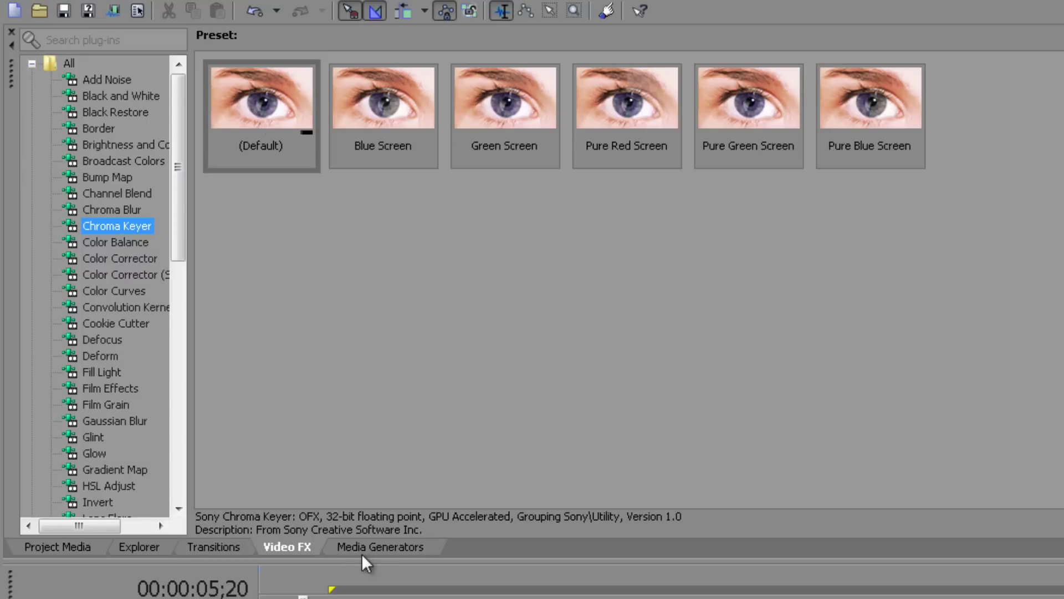
{"action": "left_click", "coordinate": [362, 549]}
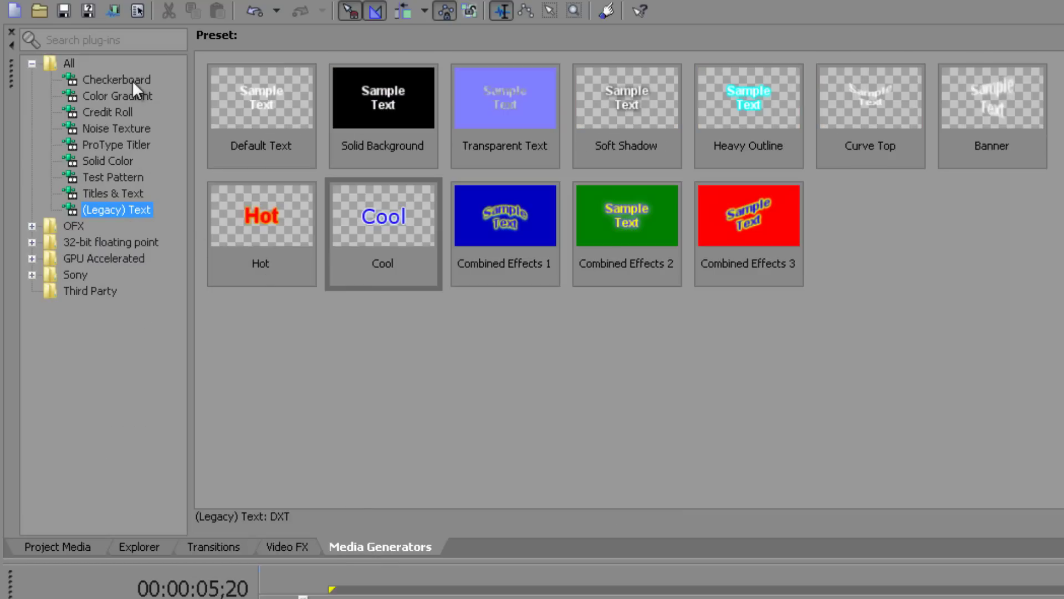
Preview the Checkerboard, Color Gradient, Credit Roll, Noise Texture, ProType Titler and Solid Color generator presets
{"action": "left_click", "coordinate": [132, 81]}
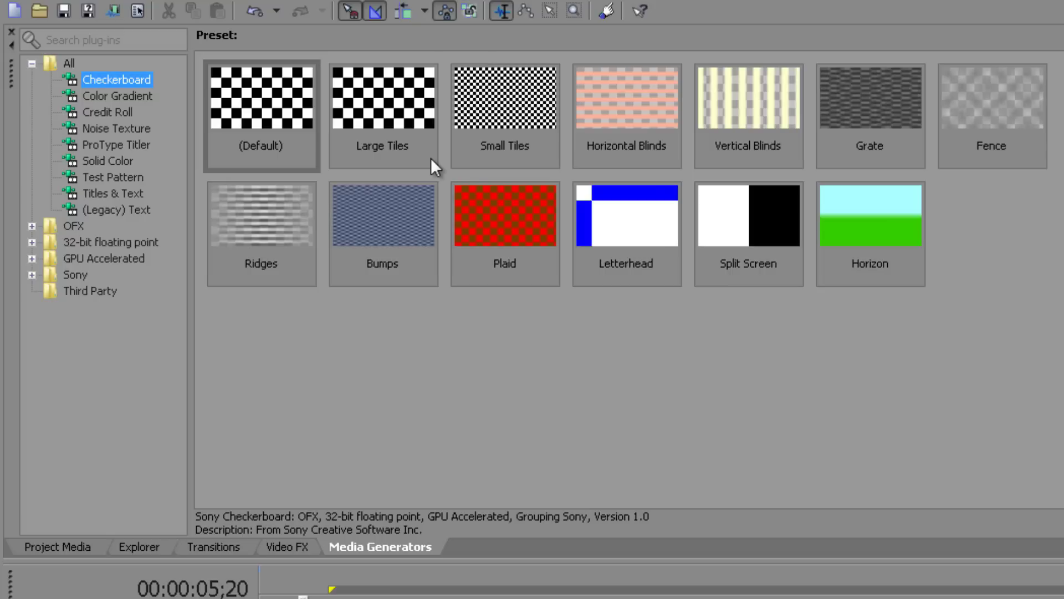
{"action": "left_click", "coordinate": [94, 98]}
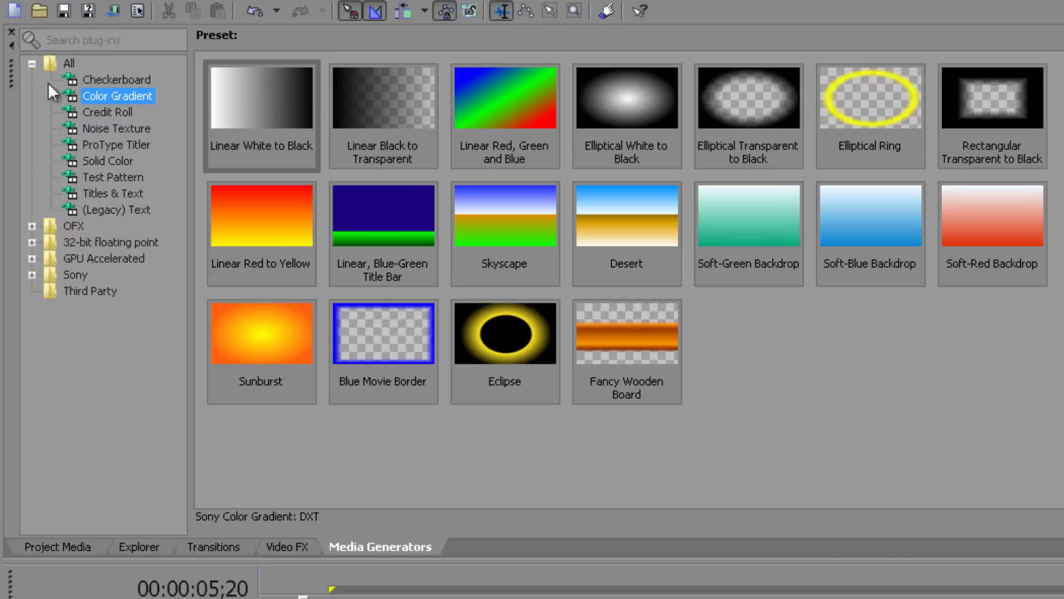
{"action": "left_click", "coordinate": [102, 111]}
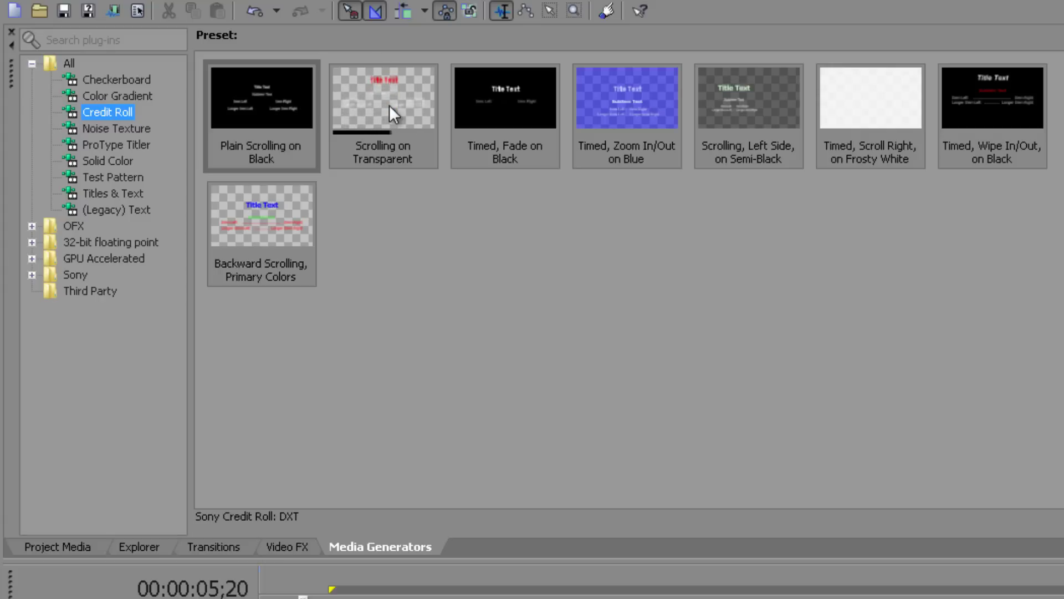
{"action": "left_click", "coordinate": [135, 125]}
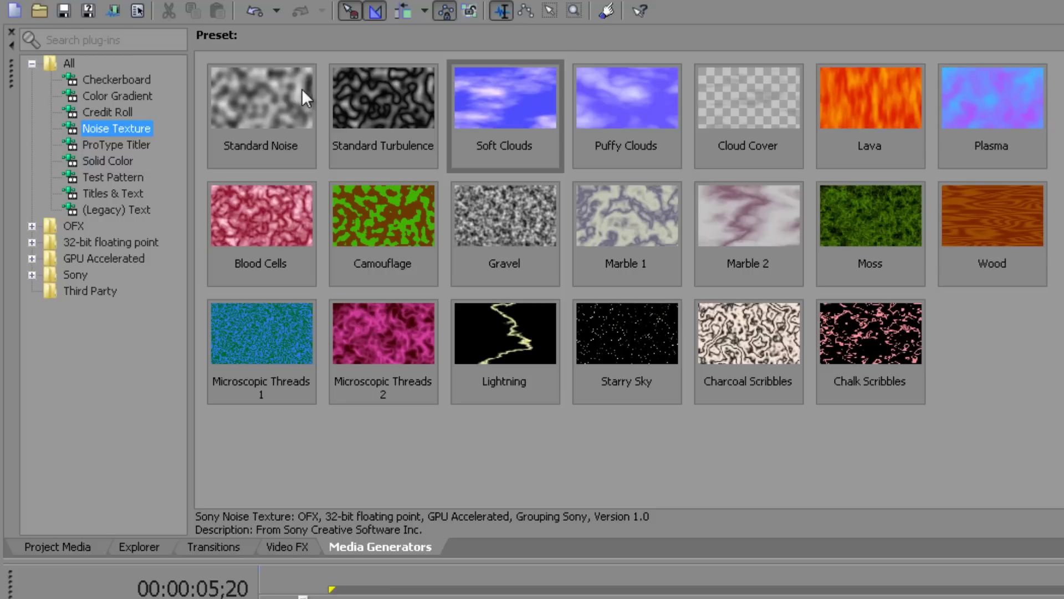
{"action": "left_click", "coordinate": [99, 145]}
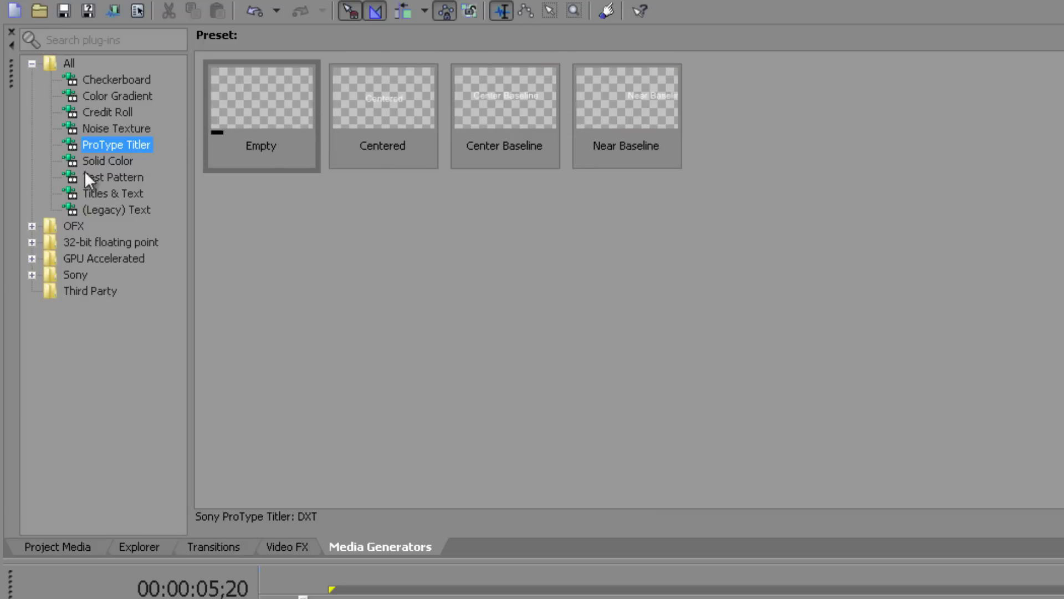
{"action": "left_click", "coordinate": [95, 161]}
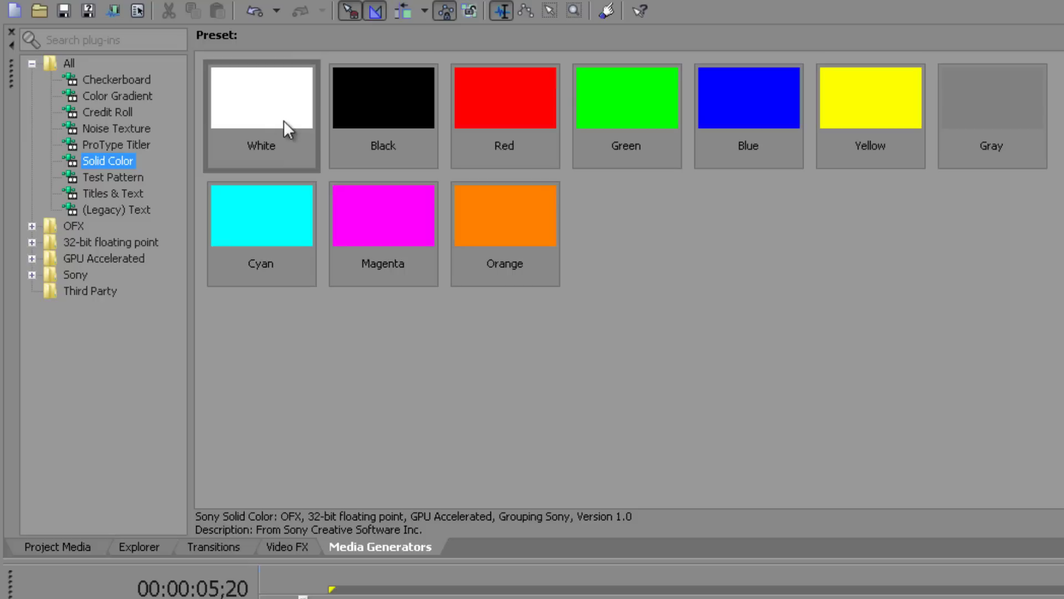
Pick the White solid colour and Gradient test pattern presets, then show Titles & Text presets
{"action": "left_click_drag", "start_coordinate": [274, 101], "coordinate": [260, 130]}
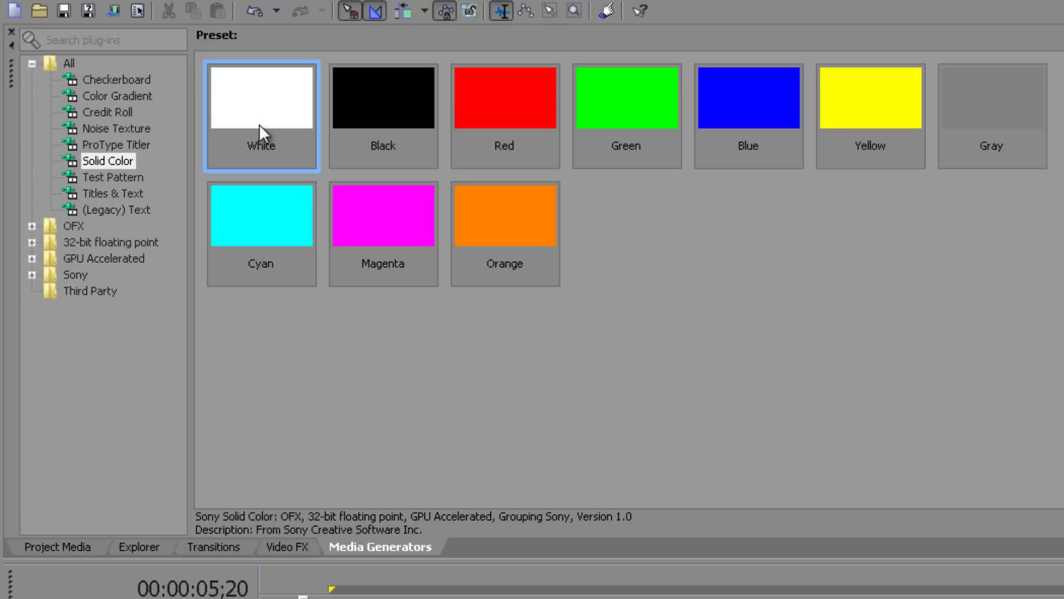
{"action": "left_click", "coordinate": [137, 179]}
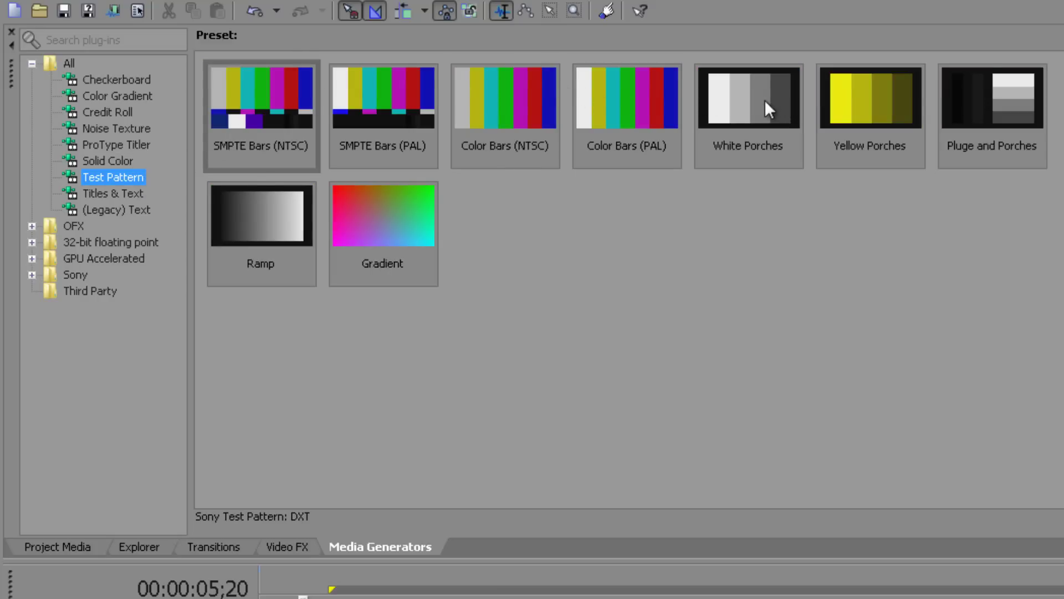
{"action": "left_click", "coordinate": [406, 218]}
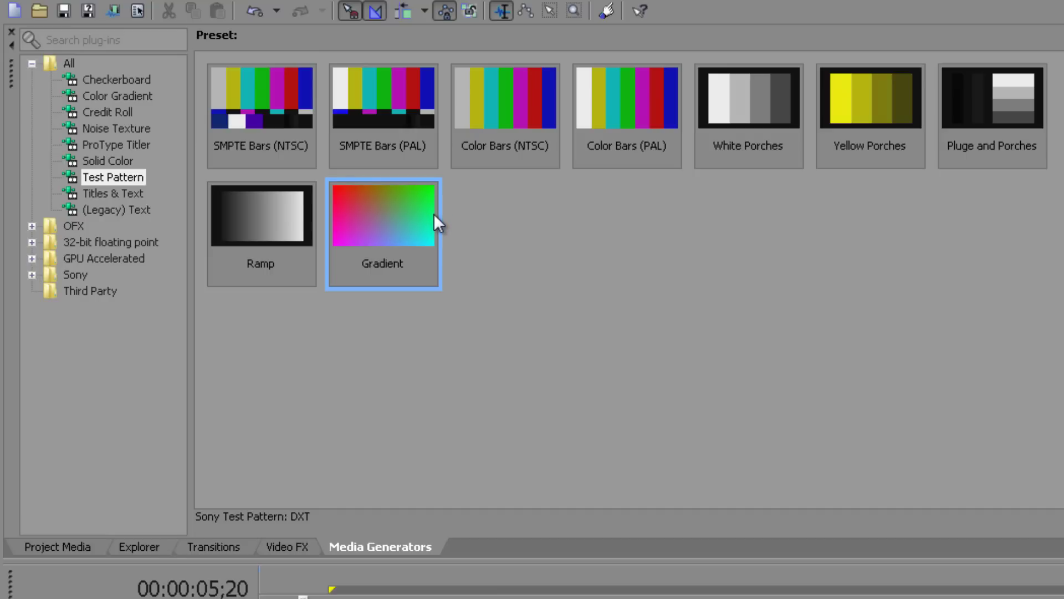
{"action": "left_click", "coordinate": [128, 198]}
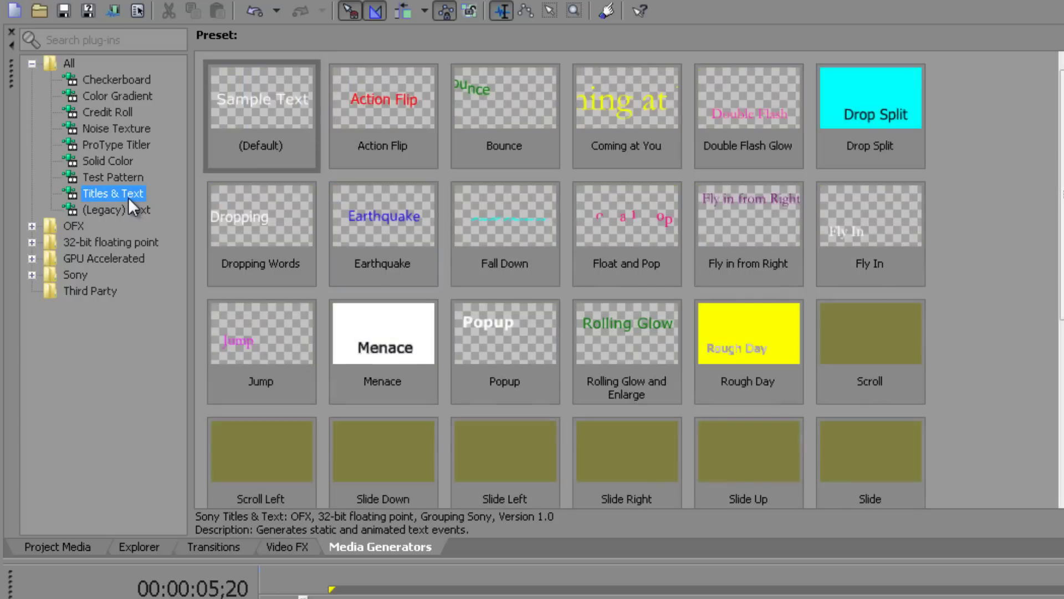
Show the (Legacy) Text presets such as Default Text, Hot, Cool and Combined Effects
{"action": "mouse_move", "coordinate": [333, 213]}
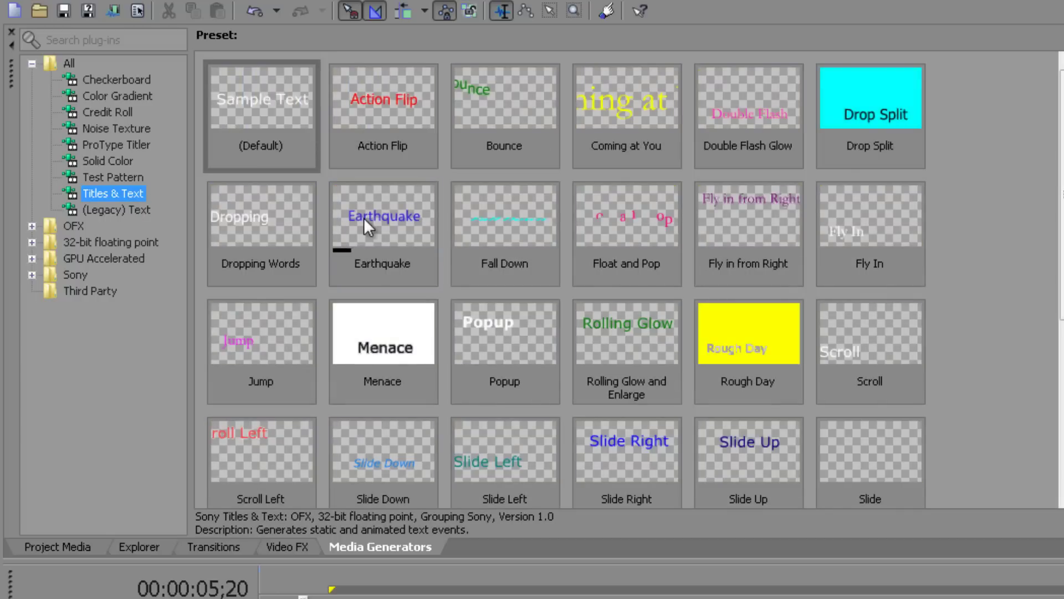
{"action": "mouse_move", "coordinate": [493, 74]}
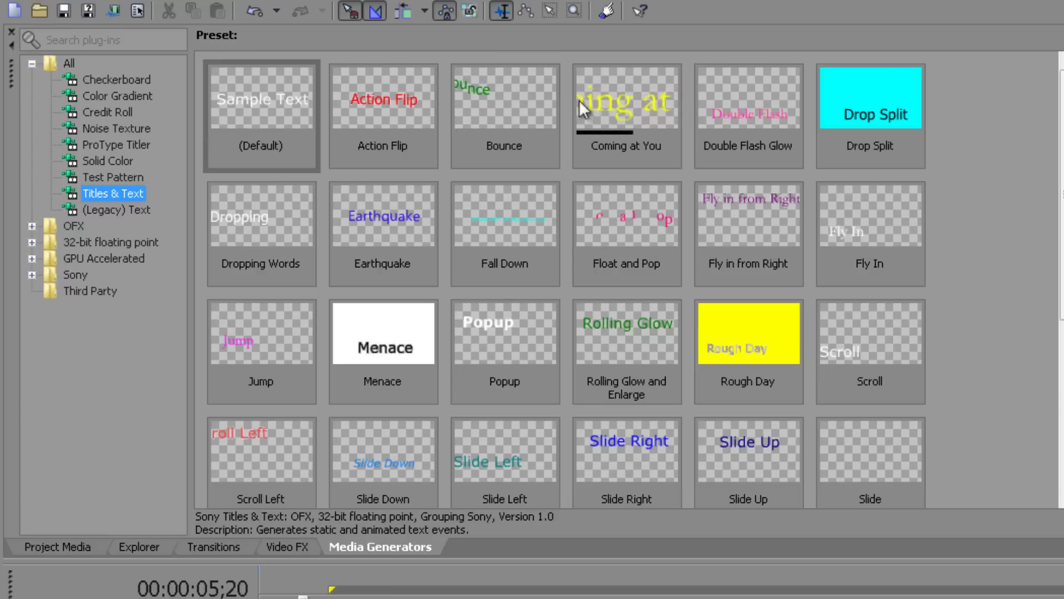
{"action": "left_click", "coordinate": [111, 208]}
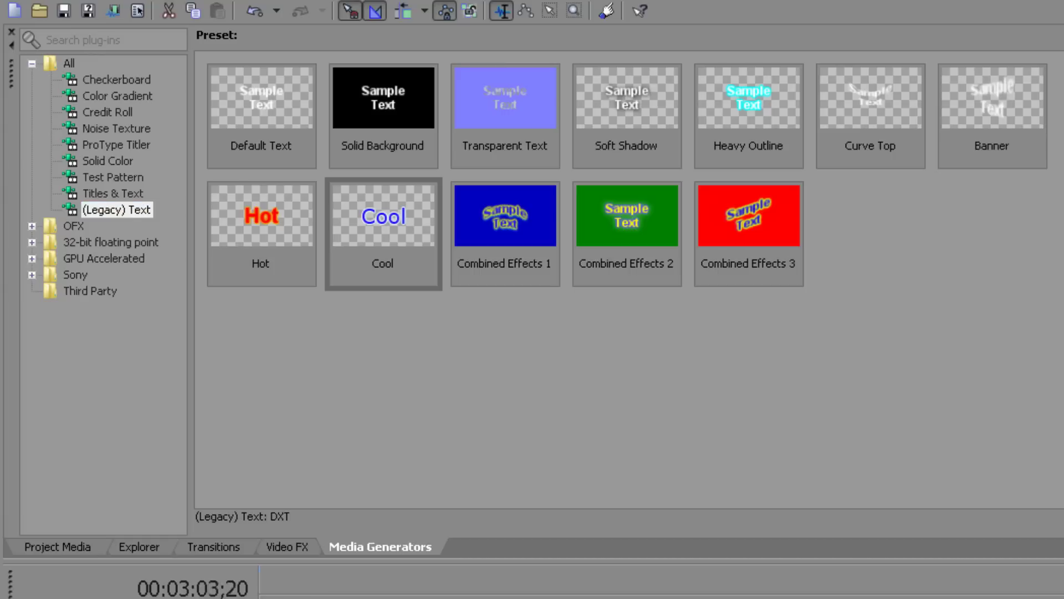
Stop playback and drag a time selection from the project end back to the start, then clear it
{"action": "key", "text": "space"}
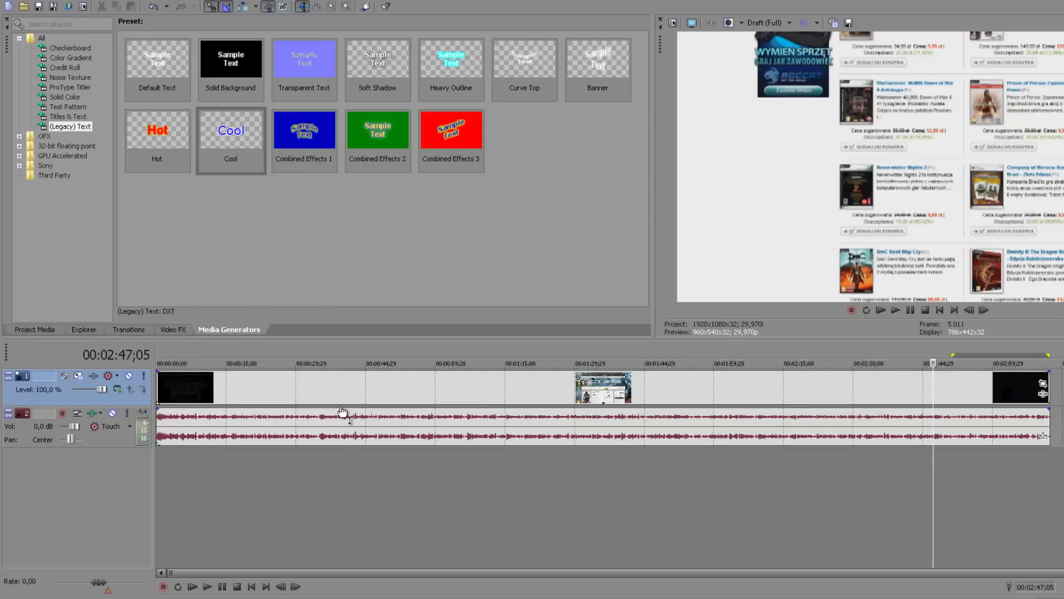
{"action": "left_click", "coordinate": [1047, 465]}
{"action": "mouse_move", "coordinate": [1041, 463]}
{"action": "left_mouse_down"}
{"action": "mouse_move", "coordinate": [543, 389]}
{"action": "mouse_move", "coordinate": [220, 383]}
{"action": "left_mouse_up"}
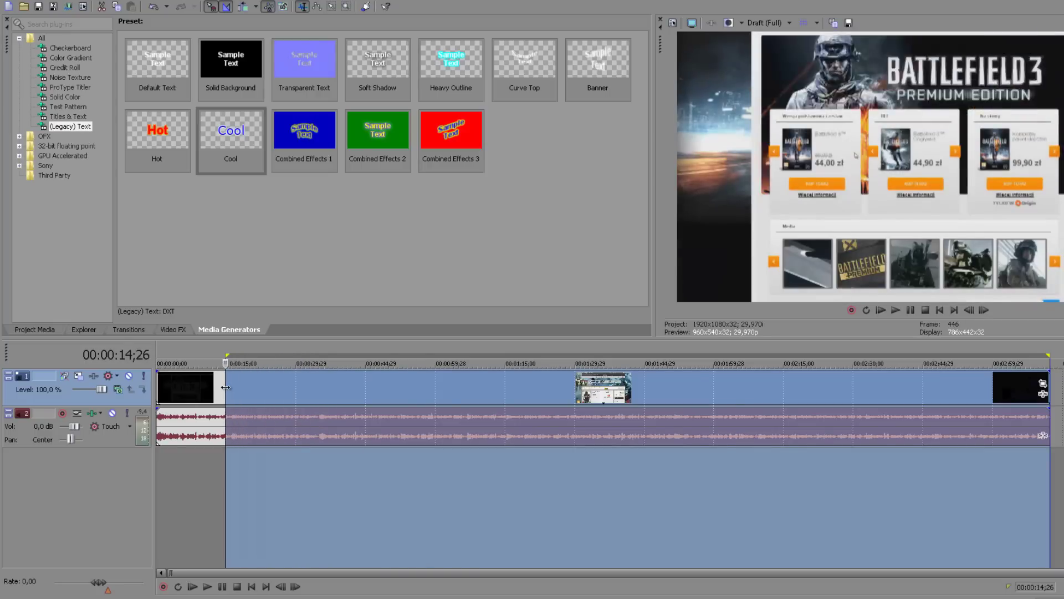
{"action": "left_click_drag", "start_coordinate": [220, 382], "coordinate": [146, 397]}
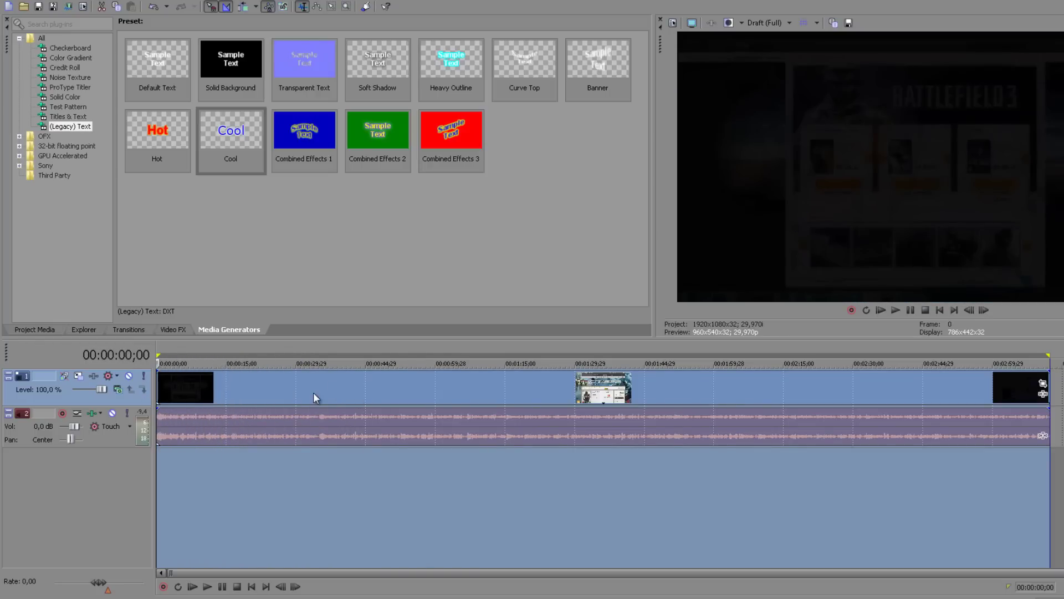
{"action": "left_click", "coordinate": [384, 511]}
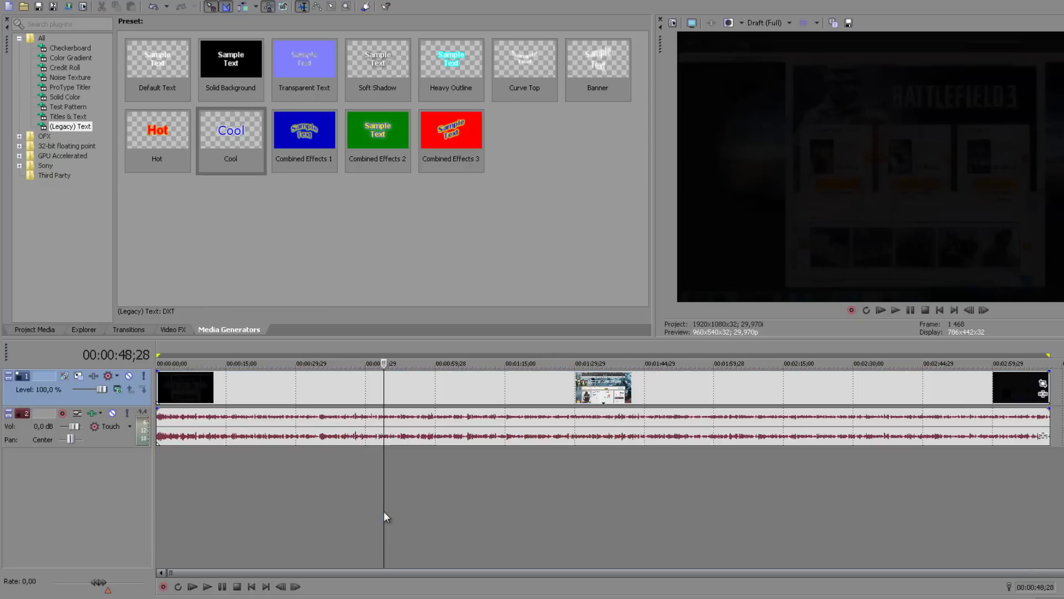
Mark a loop region over the clip and stretch it from the timeline start to the project end
{"action": "left_click_drag", "start_coordinate": [276, 478], "coordinate": [579, 513]}
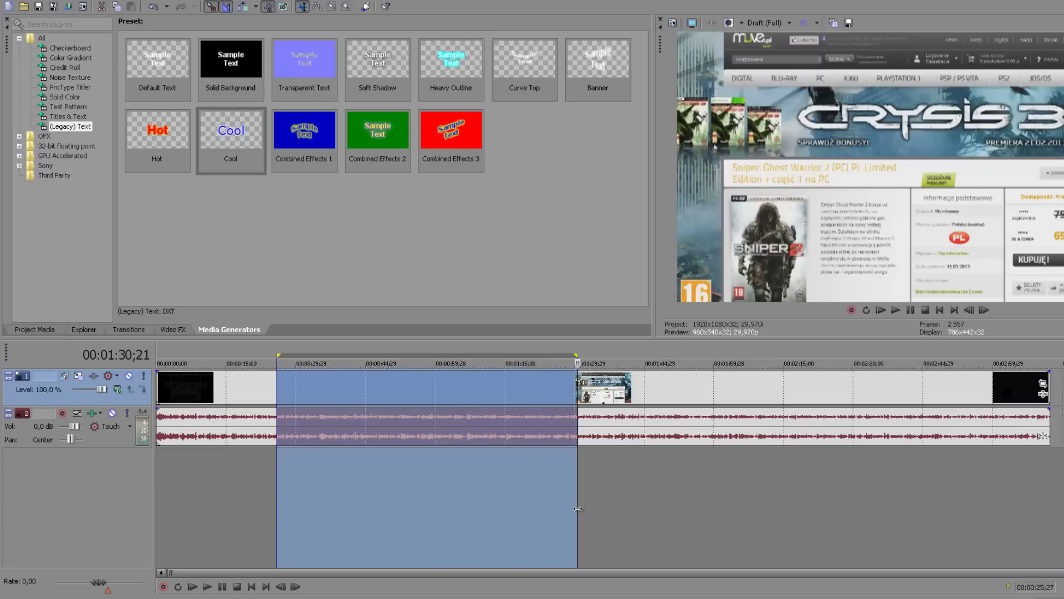
{"action": "left_click", "coordinate": [553, 516]}
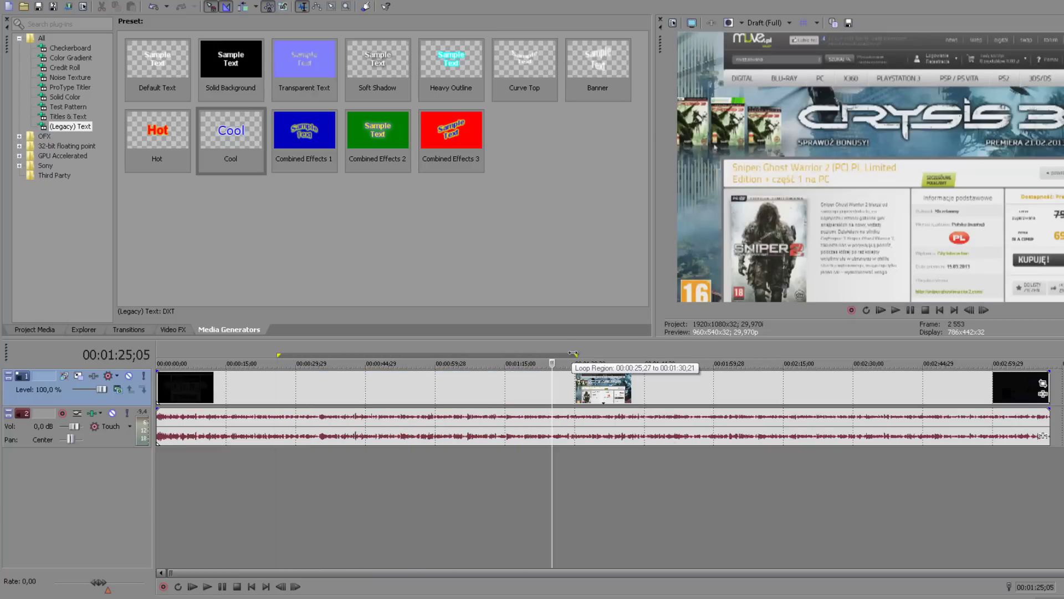
{"action": "left_click_drag", "start_coordinate": [576, 355], "coordinate": [1048, 363]}
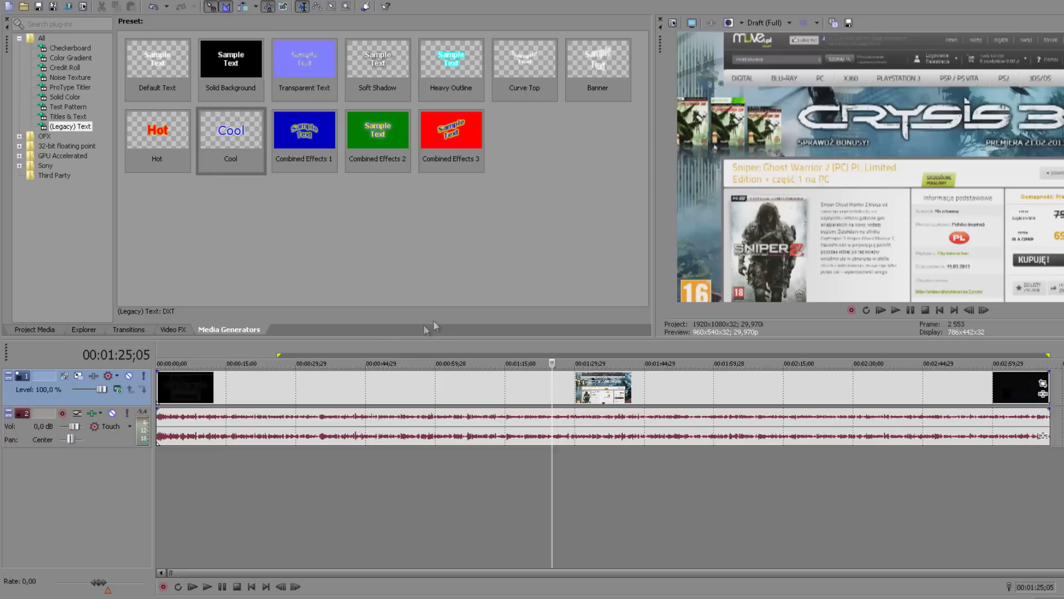
{"action": "left_click_drag", "start_coordinate": [276, 353], "coordinate": [151, 359]}
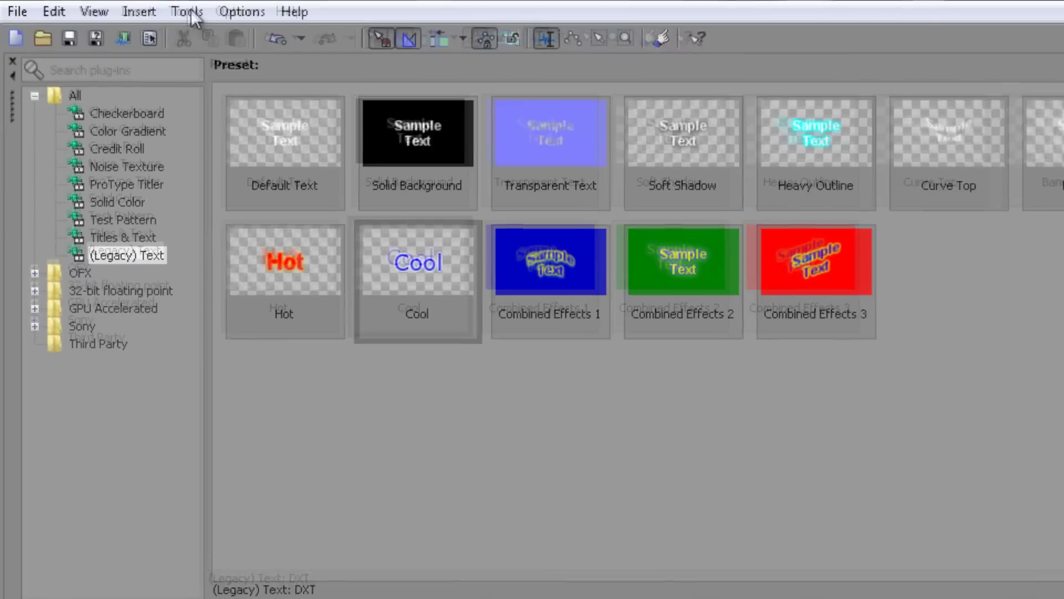
Open Tools > Render to New Track and scroll through the template list
{"action": "left_click", "coordinate": [103, 8]}
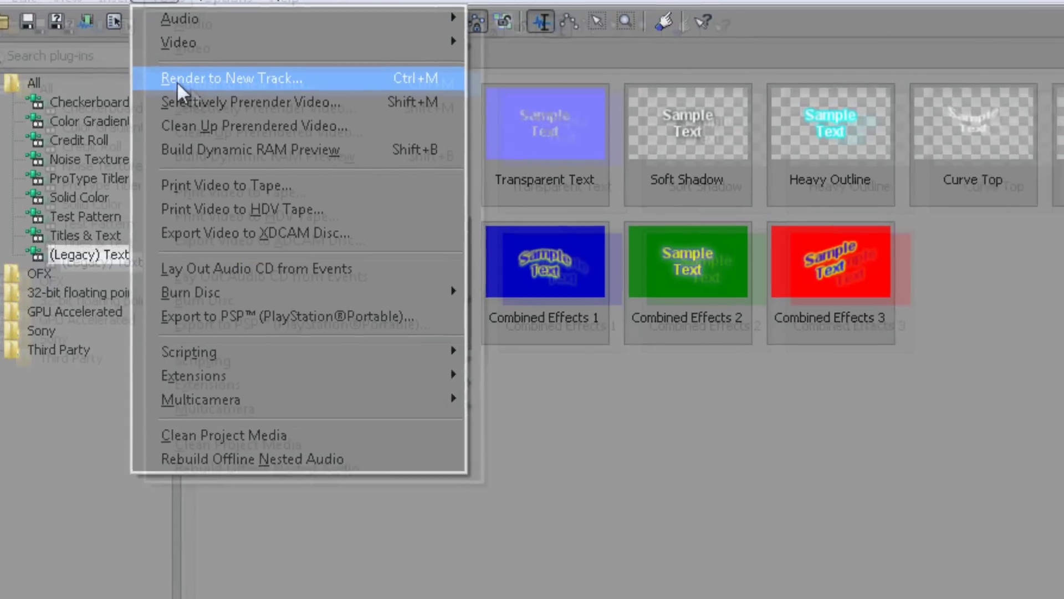
{"action": "left_click", "coordinate": [234, 105]}
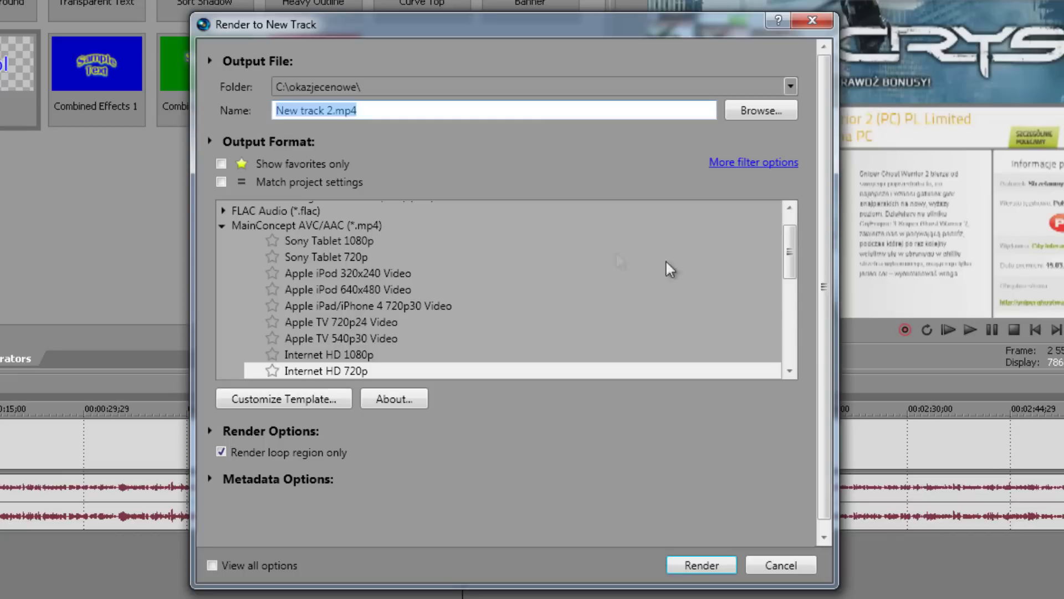
{"action": "left_click_drag", "start_coordinate": [791, 261], "coordinate": [794, 272]}
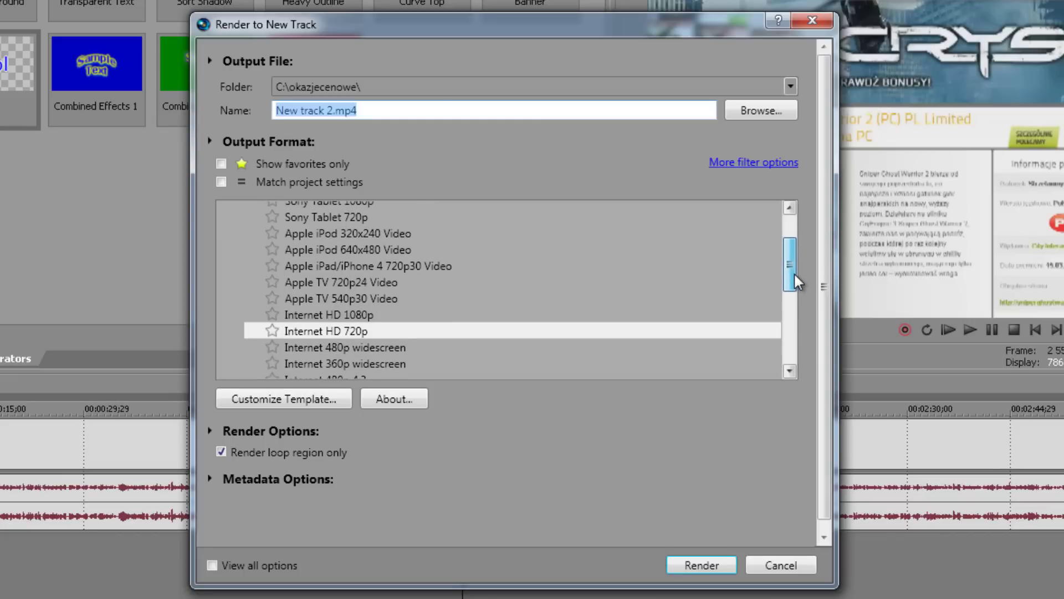
{"action": "mouse_move", "coordinate": [794, 272]}
{"action": "left_mouse_down"}
{"action": "mouse_move", "coordinate": [803, 315]}
{"action": "mouse_move", "coordinate": [796, 242]}
{"action": "left_mouse_up"}
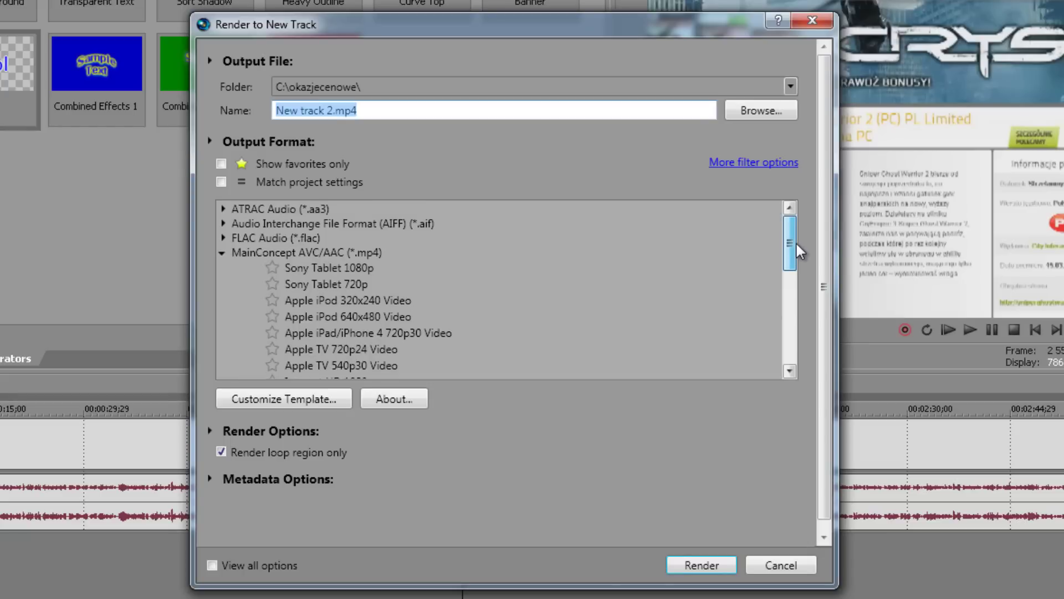
{"action": "left_click_drag", "start_coordinate": [796, 242], "coordinate": [810, 322]}
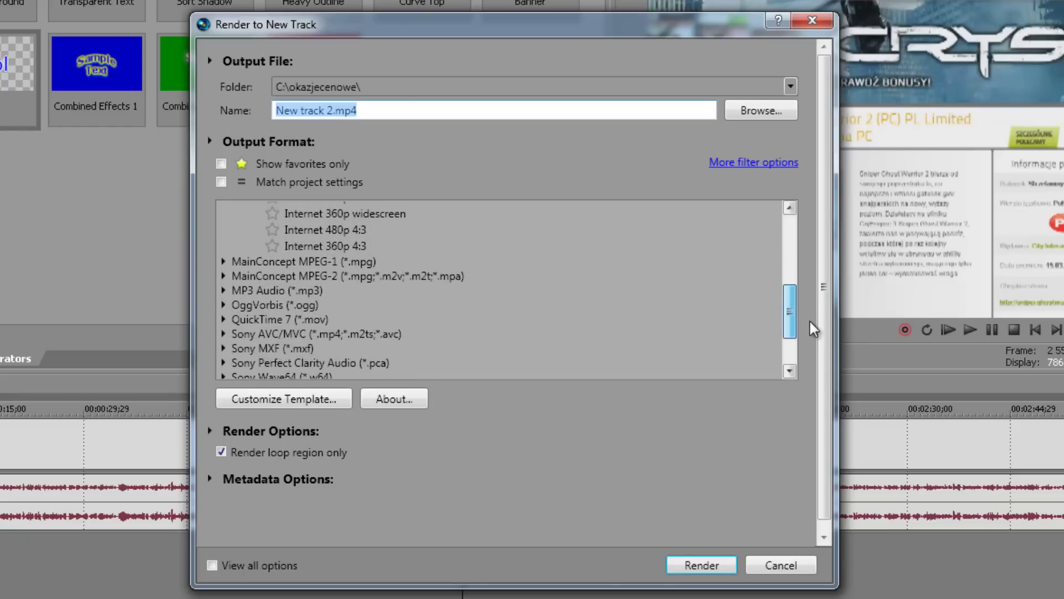
Browse the MP3 Audio and AIFF format presets, including Highest Quality VBR Stereo Audio
{"action": "double_click", "coordinate": [311, 267]}
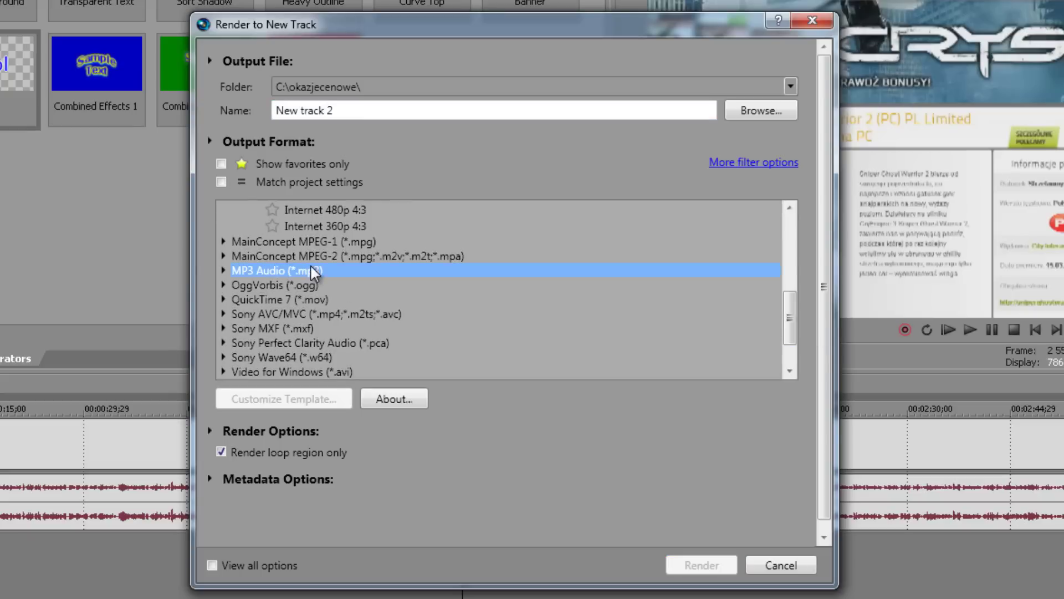
{"action": "scroll", "coordinate": [470, 280], "scroll_direction": "down", "scroll_amount": 2}
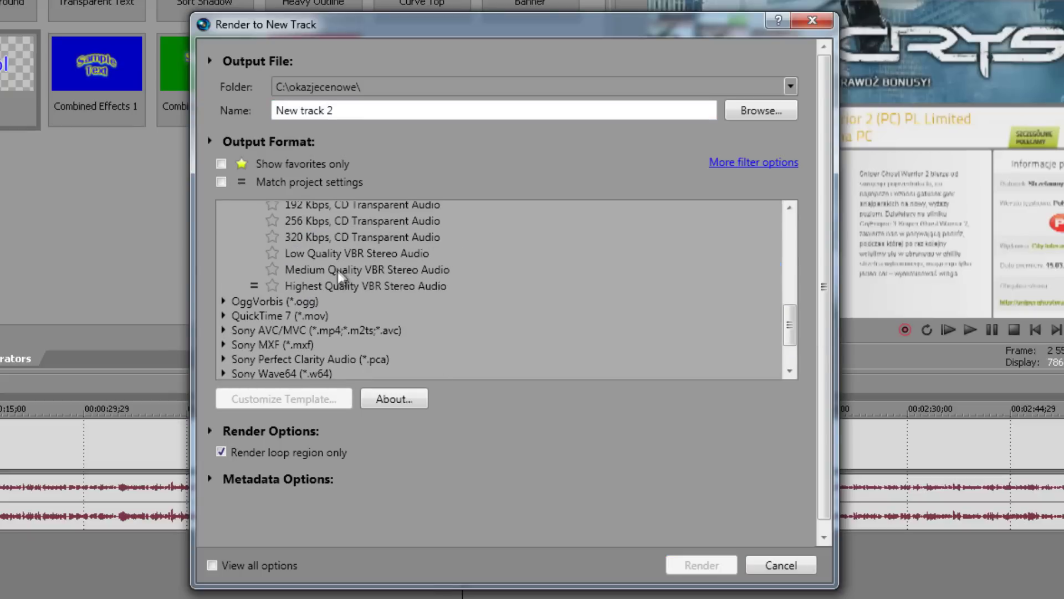
{"action": "left_click", "coordinate": [333, 285]}
{"action": "mouse_move", "coordinate": [796, 321]}
{"action": "left_mouse_down"}
{"action": "mouse_move", "coordinate": [806, 285]}
{"action": "mouse_move", "coordinate": [798, 208]}
{"action": "left_mouse_up"}
{"action": "left_click", "coordinate": [333, 221]}
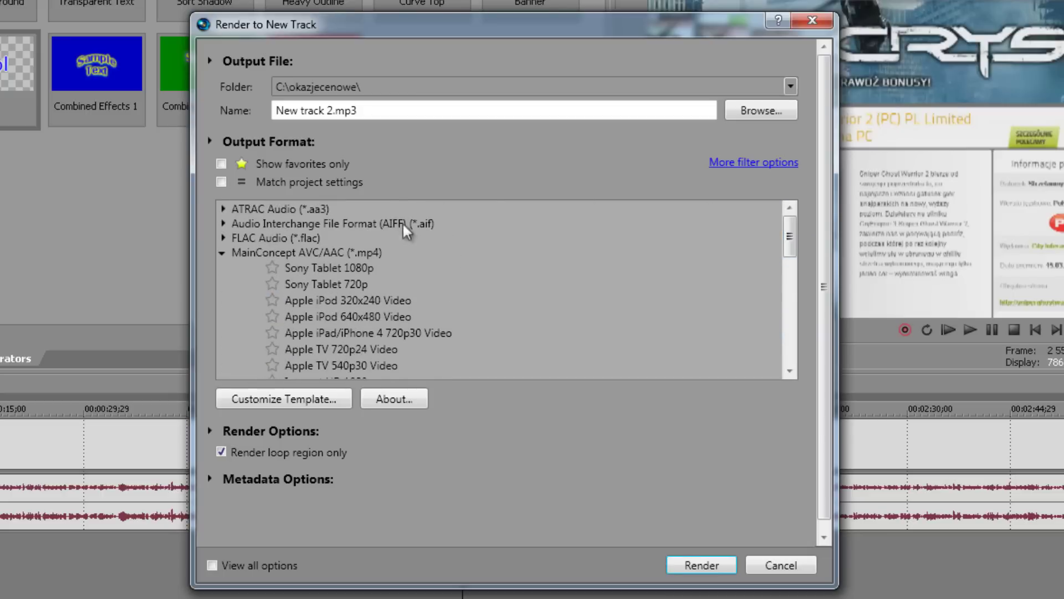
Select the MainConcept AVC/AAC Internet HD 1080p template
{"action": "scroll", "coordinate": [347, 240], "scroll_direction": "down", "scroll_amount": 4}
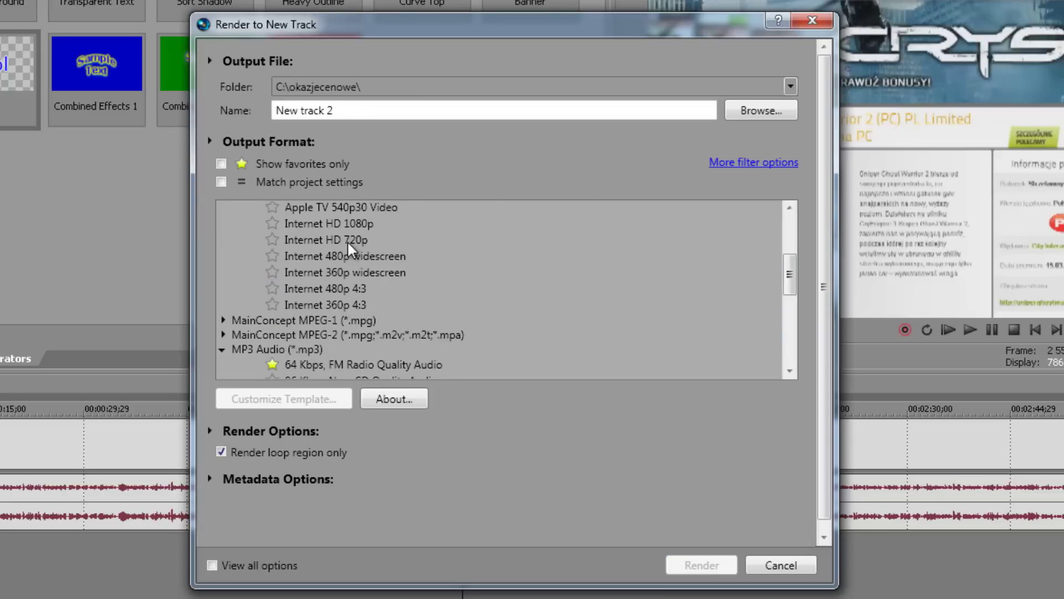
{"action": "left_click_drag", "start_coordinate": [791, 280], "coordinate": [813, 271]}
{"action": "left_click", "coordinate": [341, 286]}
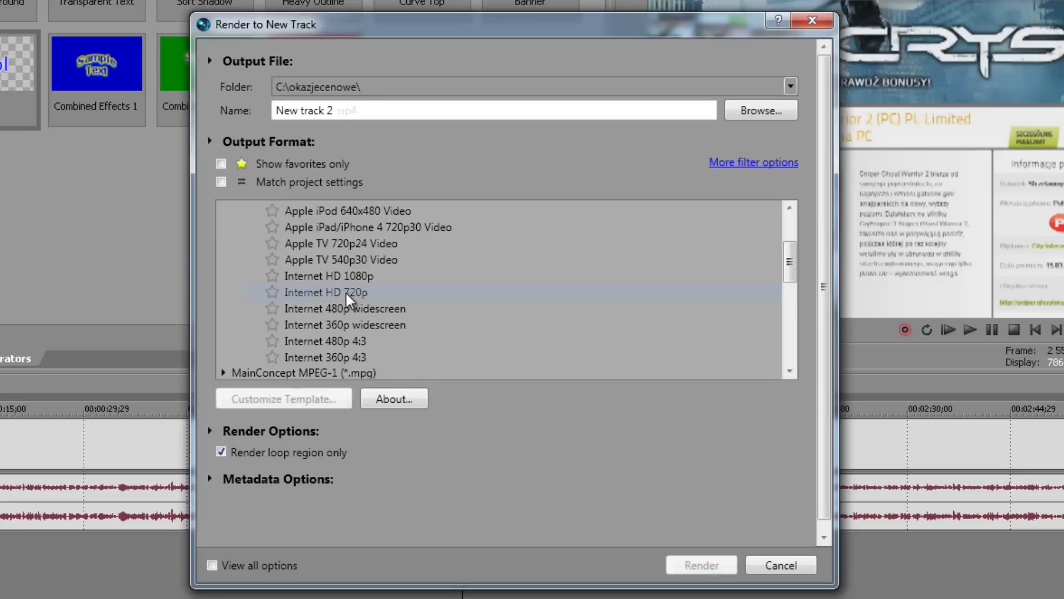
{"action": "left_click", "coordinate": [347, 277]}
{"action": "left_click", "coordinate": [346, 296]}
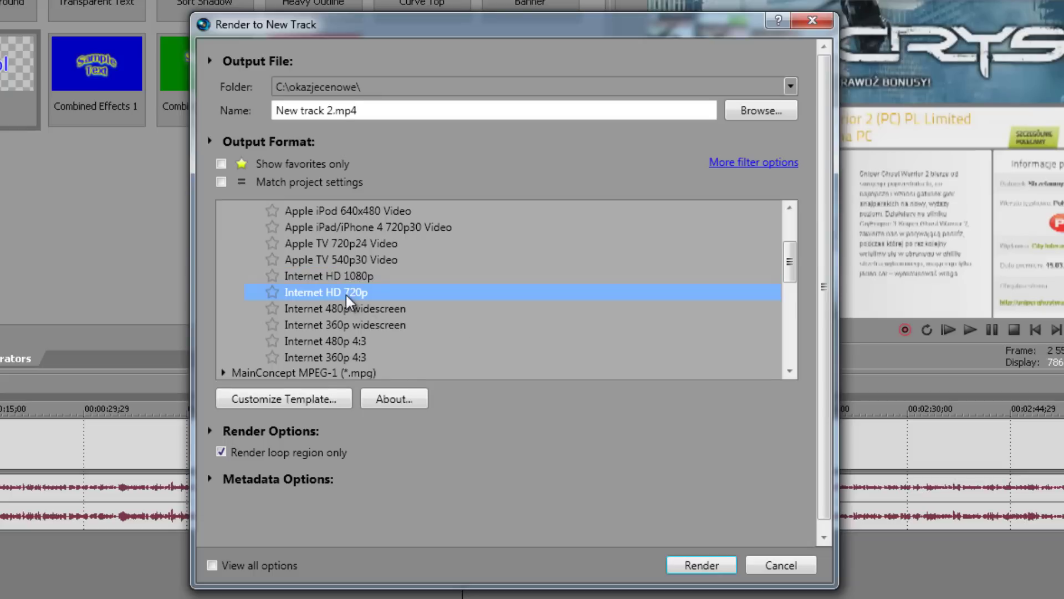
{"action": "left_click", "coordinate": [356, 277]}
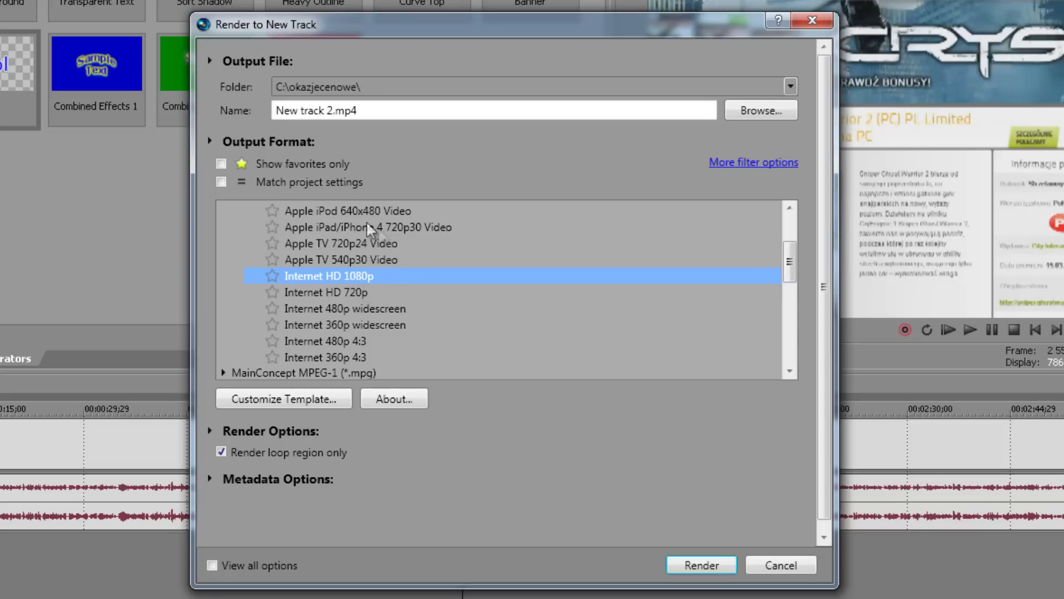
Select the output name New track 2 and open the save location browser
{"action": "left_click", "coordinate": [334, 110]}
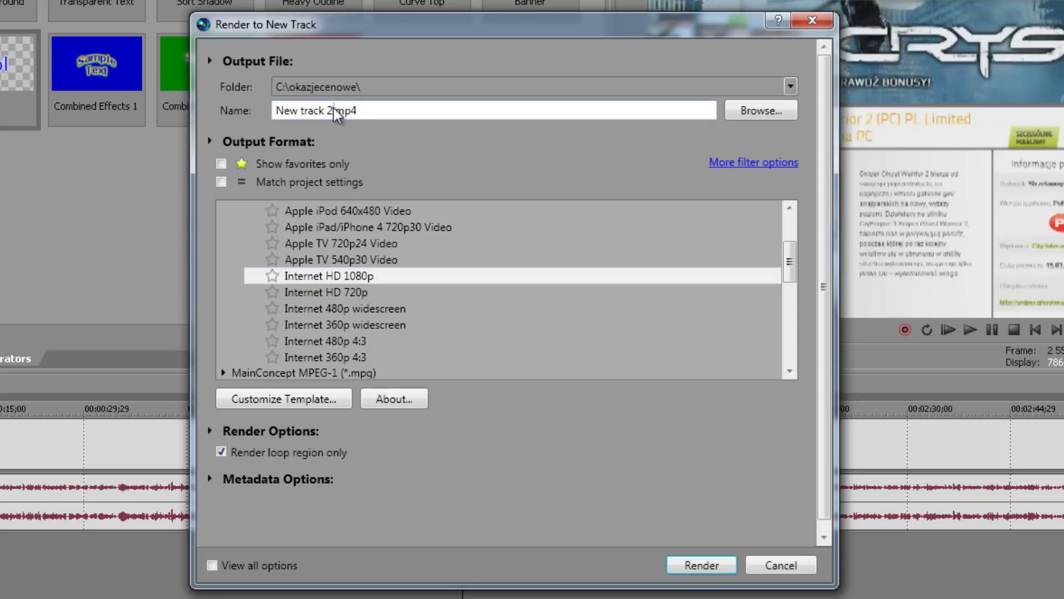
{"action": "left_click_drag", "start_coordinate": [333, 110], "coordinate": [265, 114]}
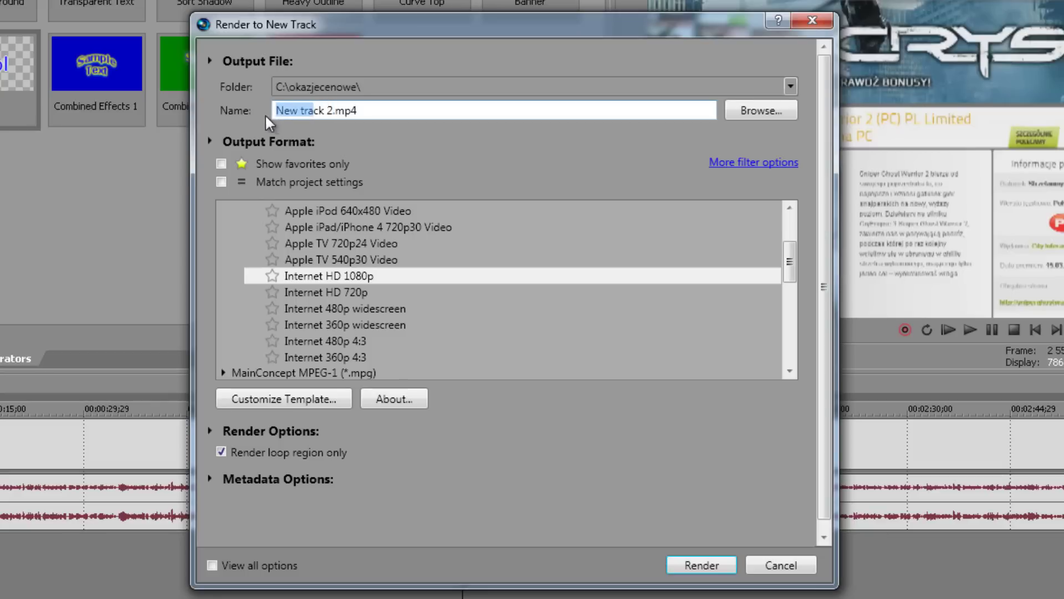
{"action": "left_click", "coordinate": [753, 112]}
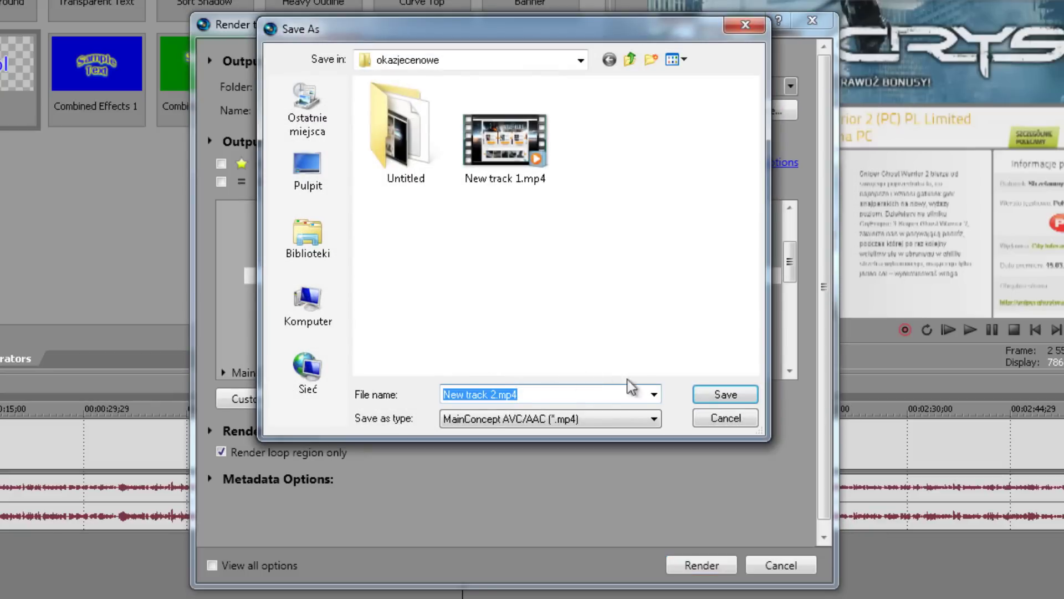
Cancel the Save As browser and render the loop region to a new track
{"action": "left_click", "coordinate": [744, 420]}
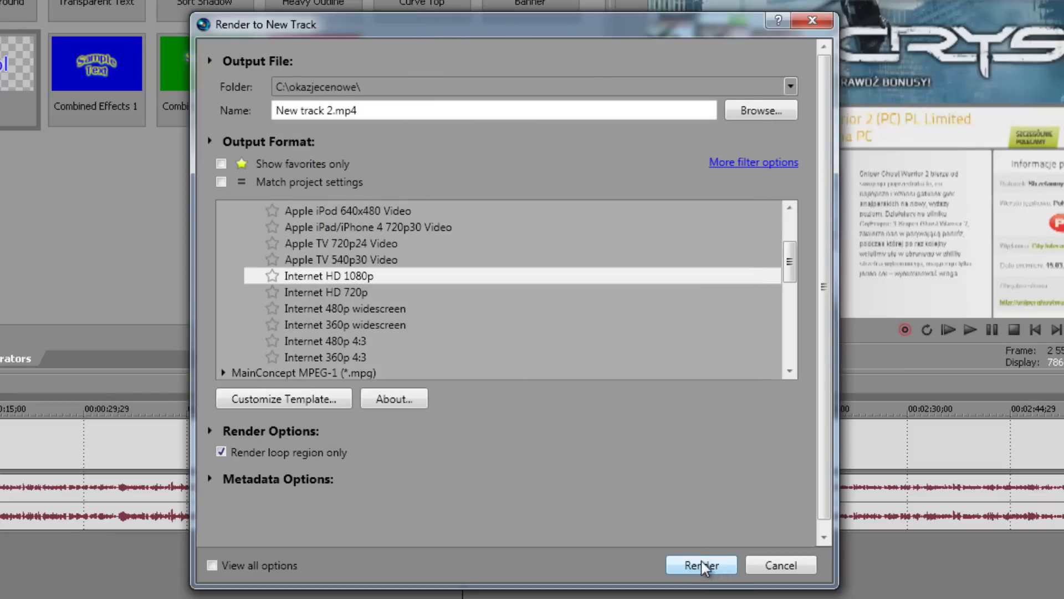
{"action": "left_click", "coordinate": [755, 565]}
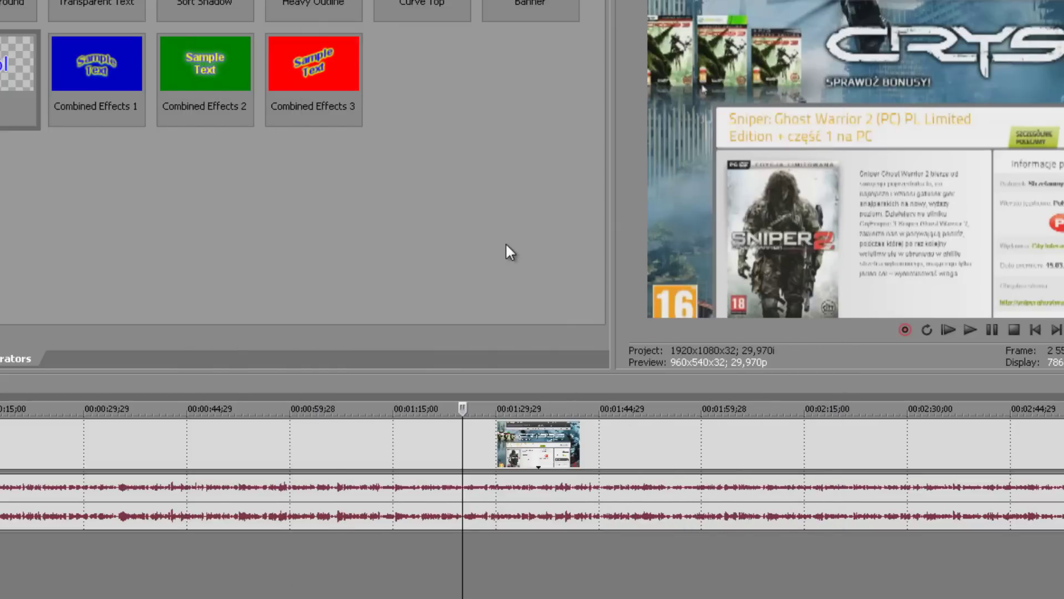